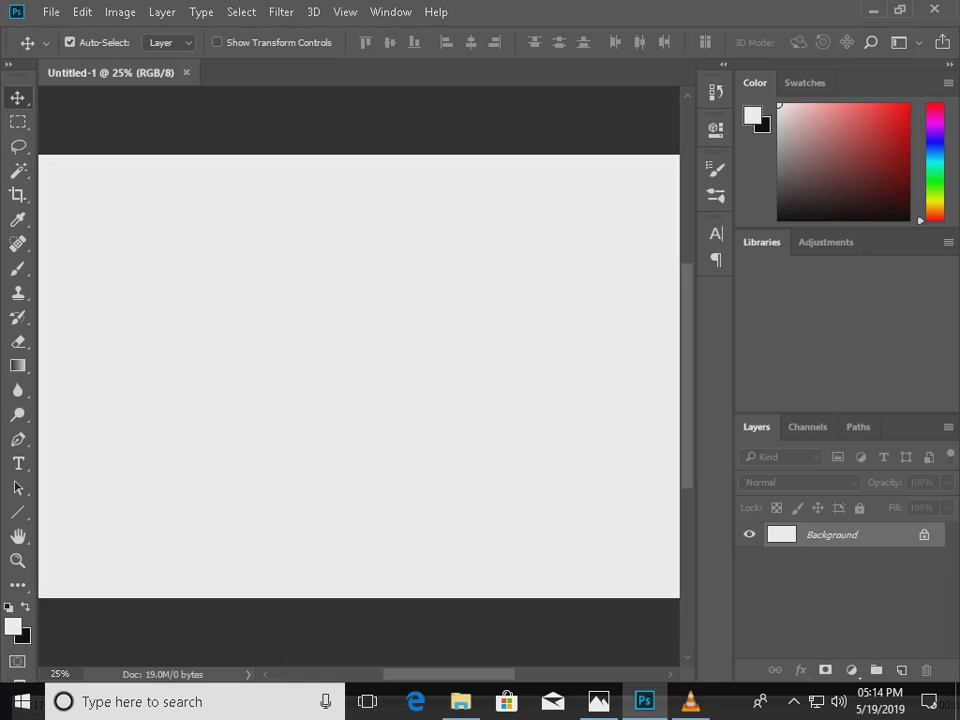
Open the wireframe bg image from the END_assets folder.
key("ctrl+minus")
left_click(51, 12)
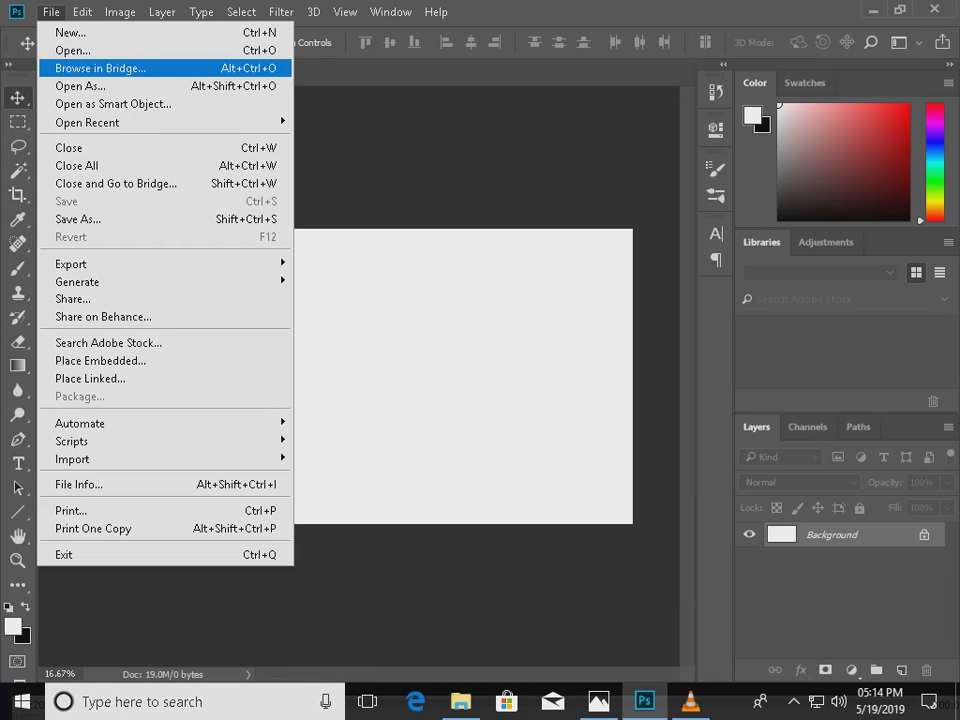
left_click(72, 50)
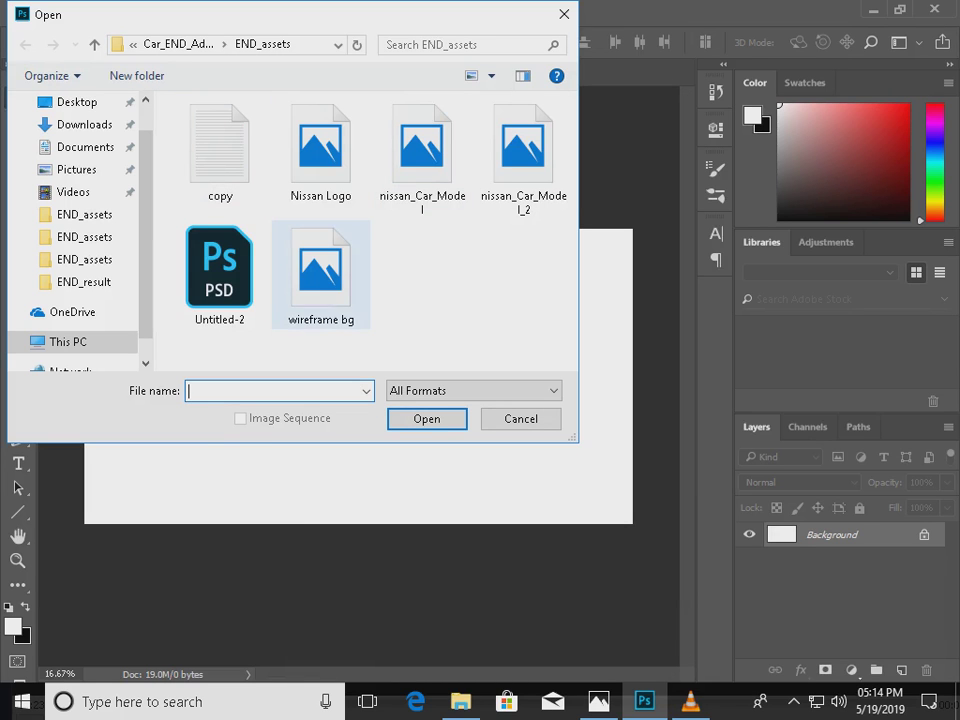
left_click(321, 275)
left_click(427, 419)
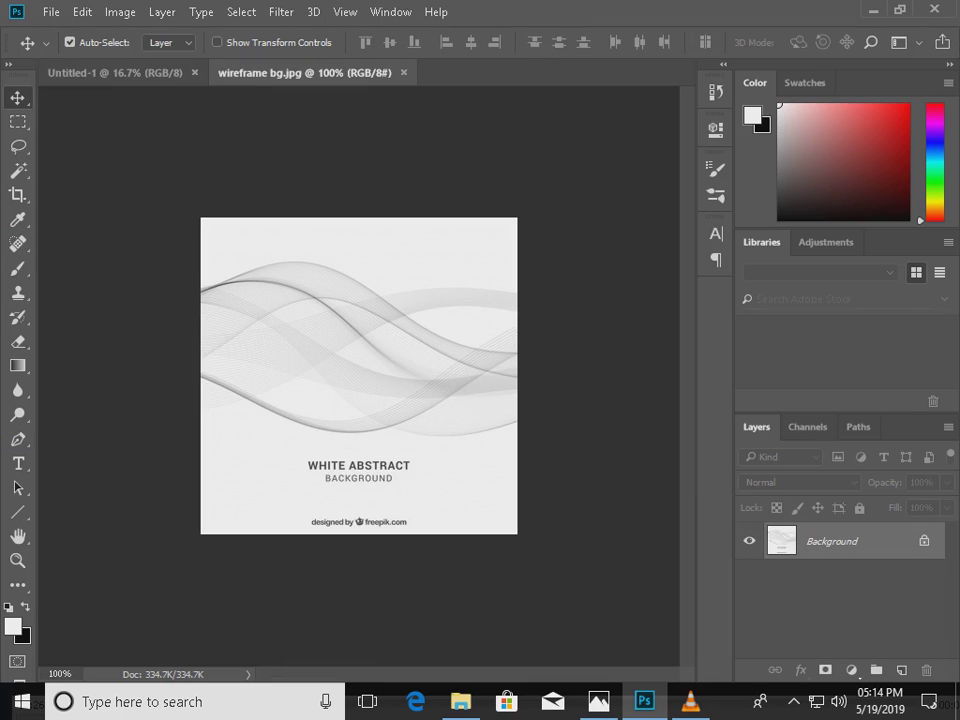
Copy the wave artwork above the caption text in wireframe bg and paste it into the Untitled-1 document.
key("m")
left_click_drag(201, 218, 517, 444)
left_click(115, 73)
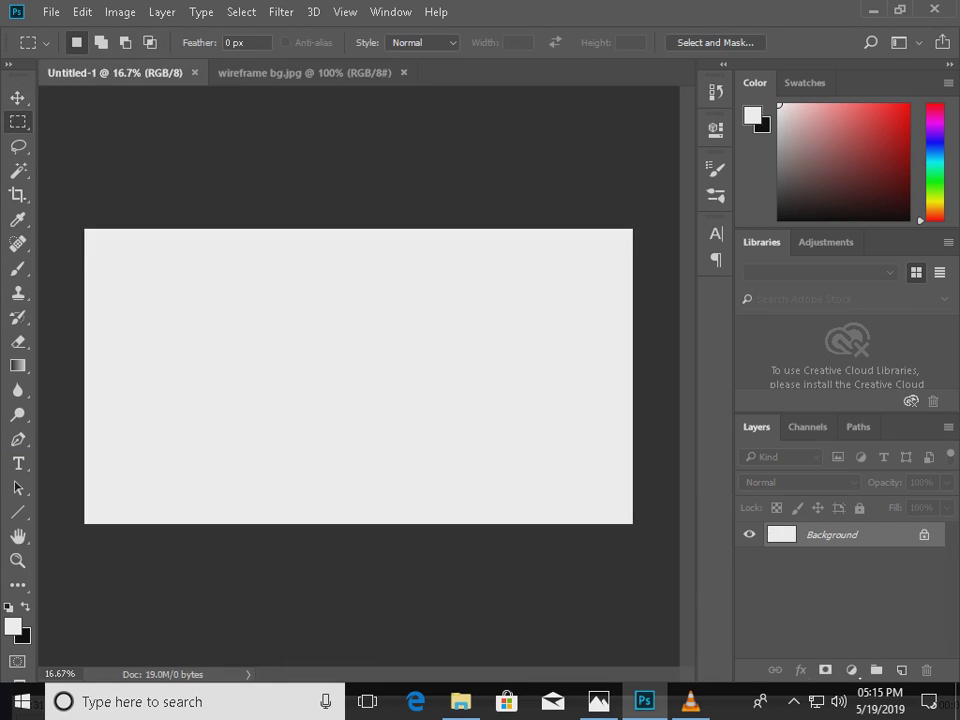
key("ctrl+v")
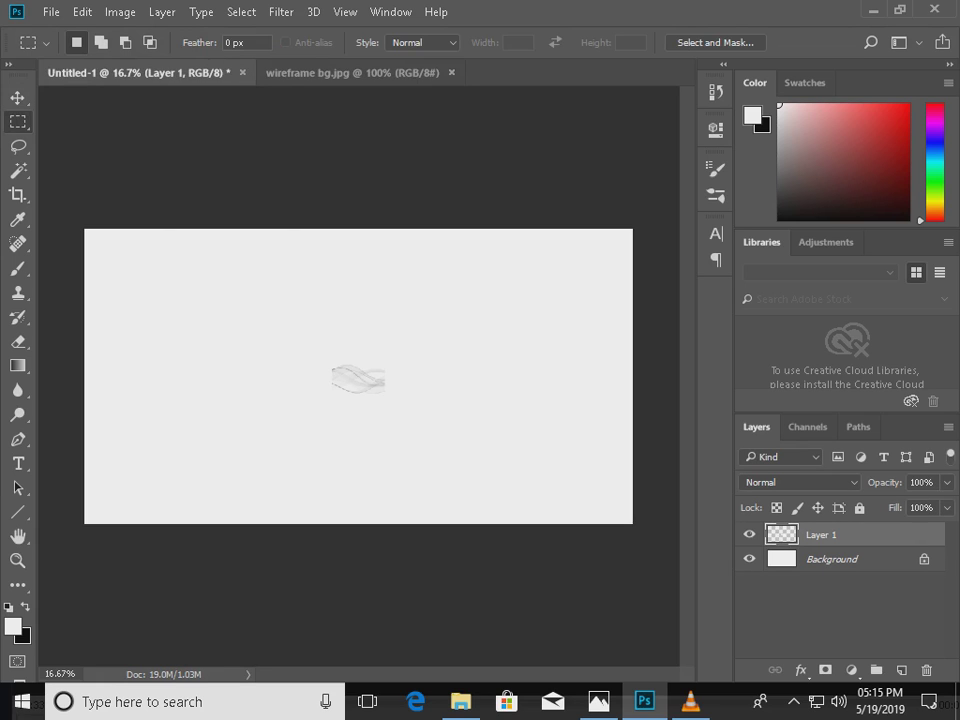
Scale the pasted waves to about 1038% width and 651% height, spanning the canvas width and flush with its top edge.
key("ctrl+t")
left_click_drag(385, 357, 551, 238)
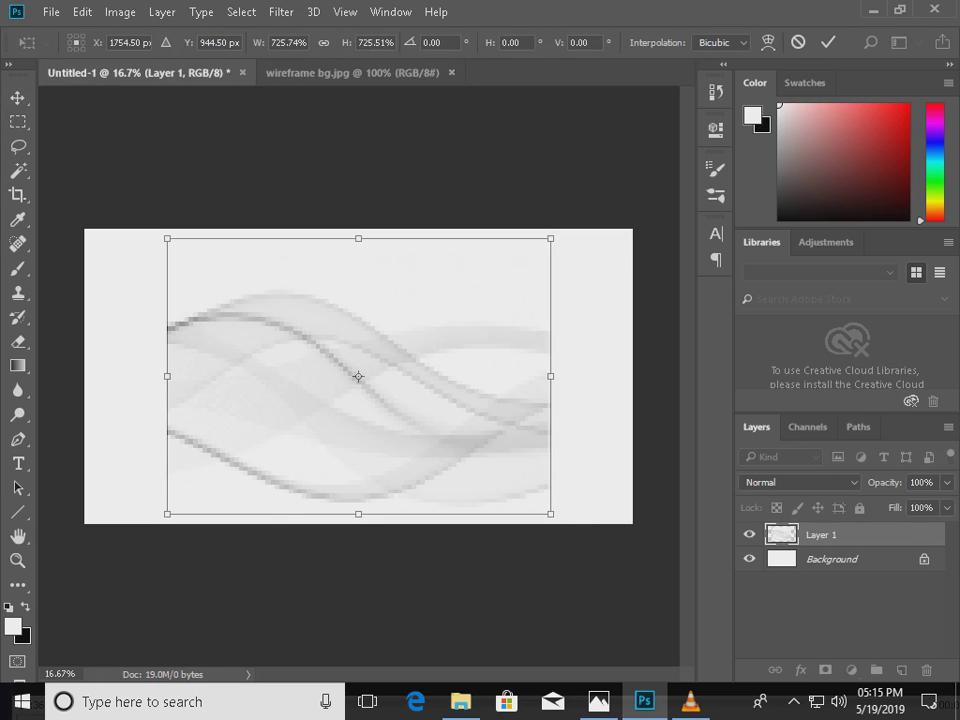
left_click_drag(551, 376, 633, 376)
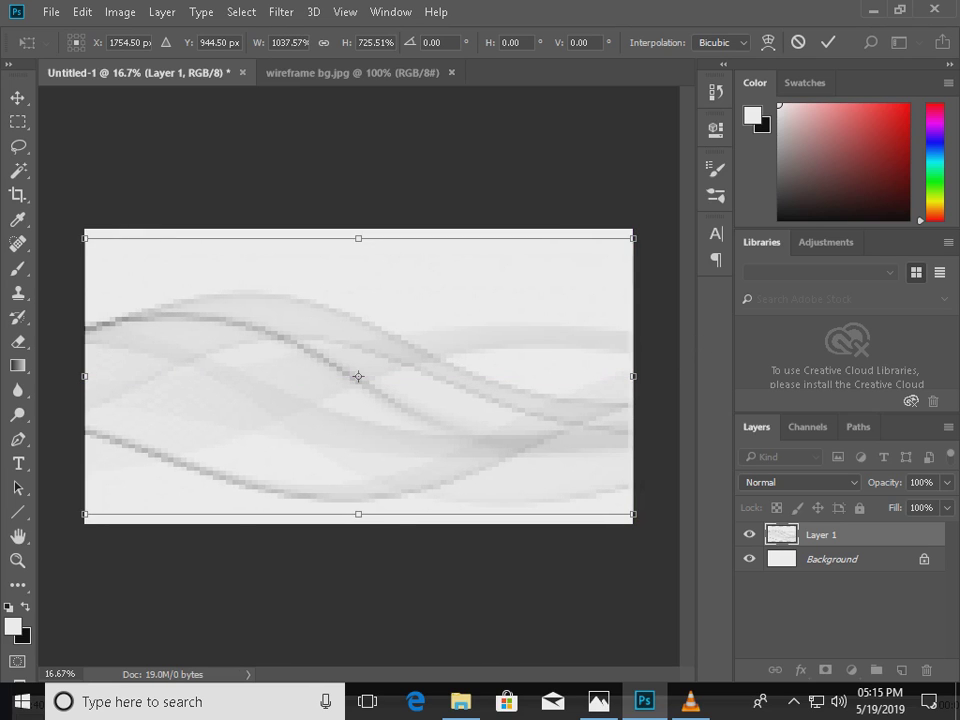
left_click_drag(633, 238, 604, 251)
left_click_drag(480, 316, 480, 290)
left_click_drag(604, 352, 634, 350)
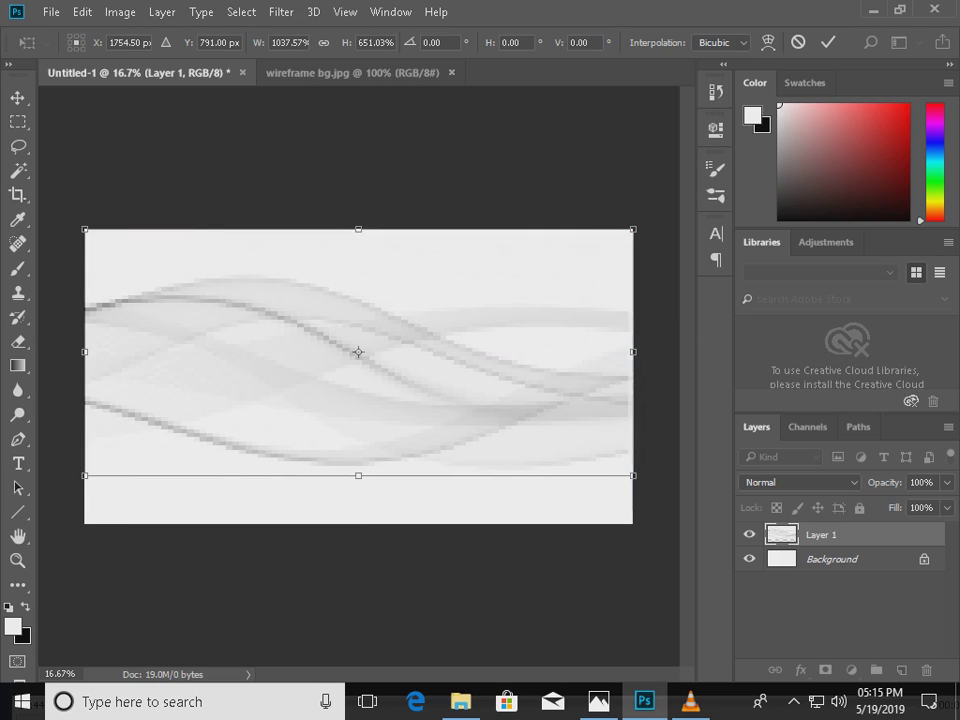
key("Return")
Rename the wave artwork's layer as wireframe.
double_click(822, 535)
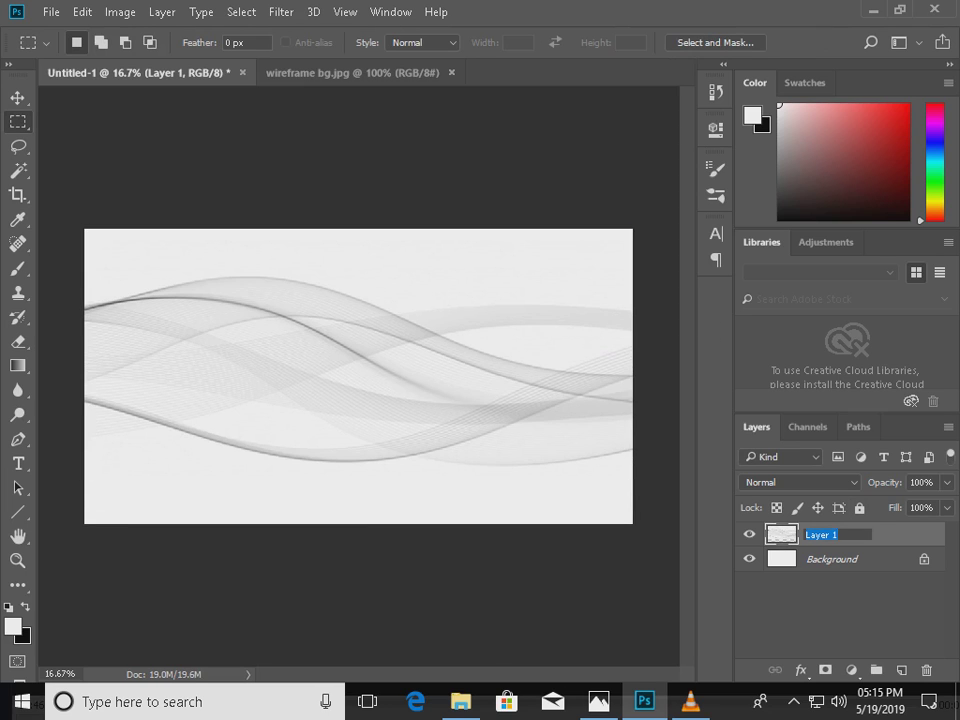
type("wireframe")
key("Return")
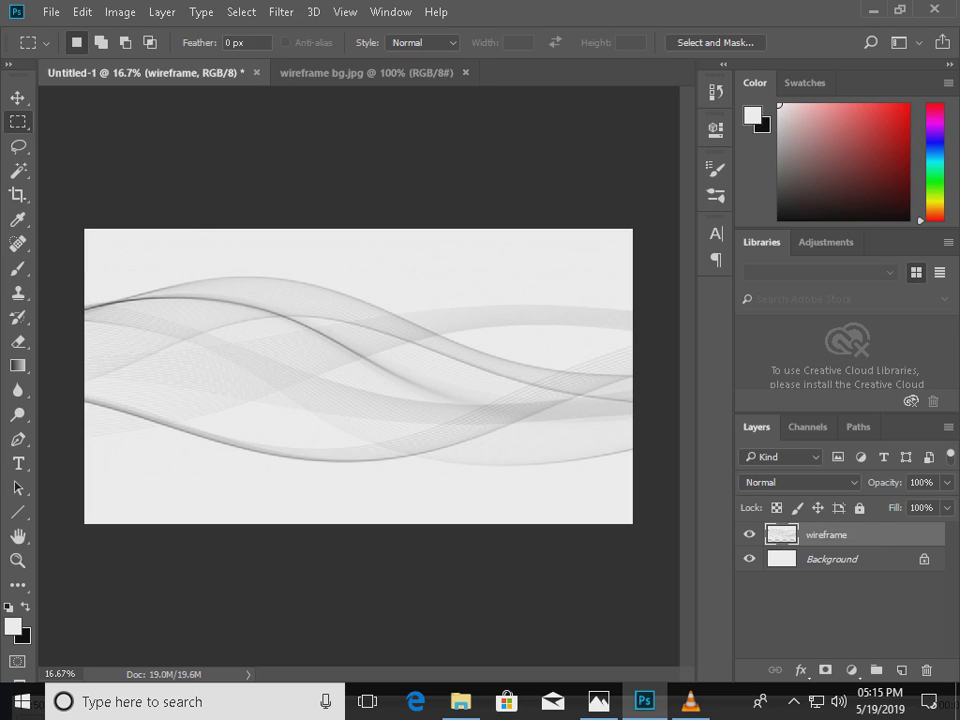
Open the Nissan Logo image, copy its entire contents, close it and paste the logo into Untitled-1.
left_click(51, 12)
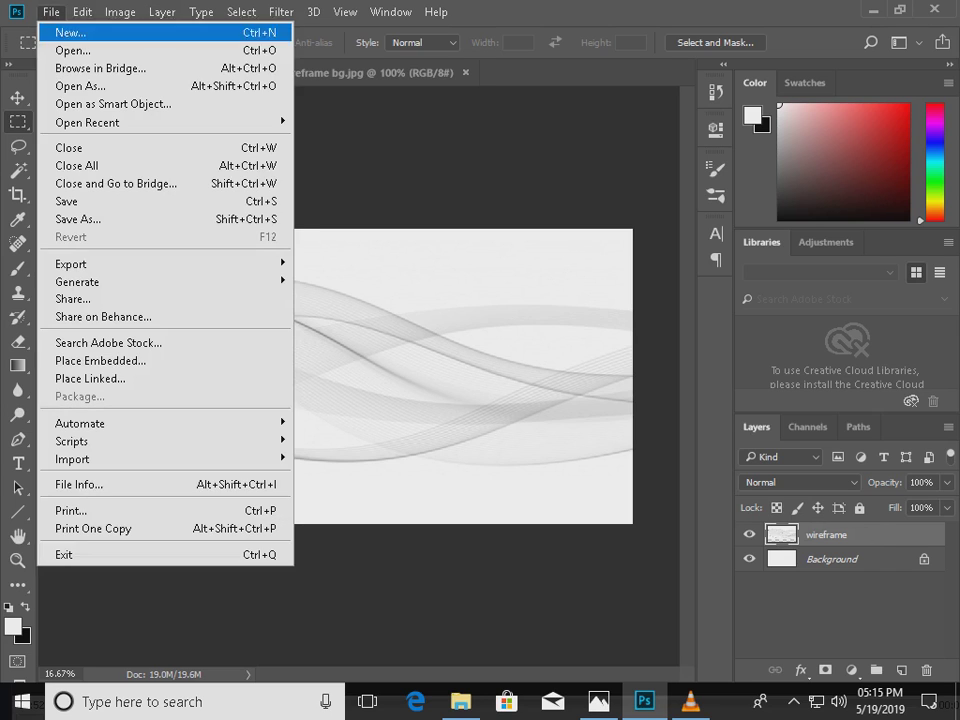
left_click(72, 50)
left_click(321, 152)
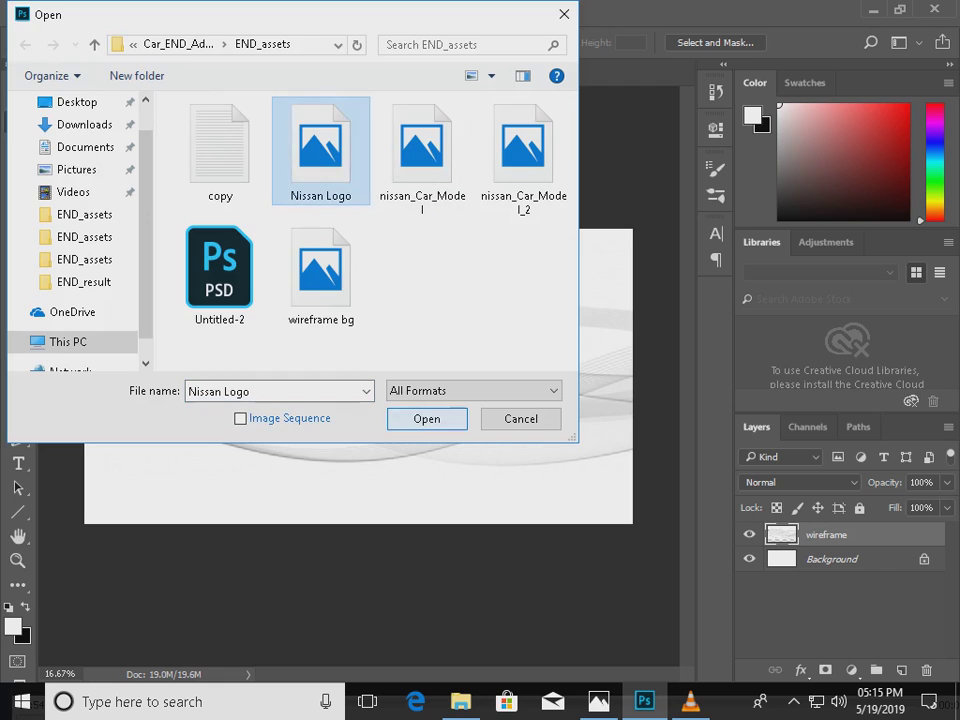
left_click(427, 419)
key("Return")
key("ctrl+a")
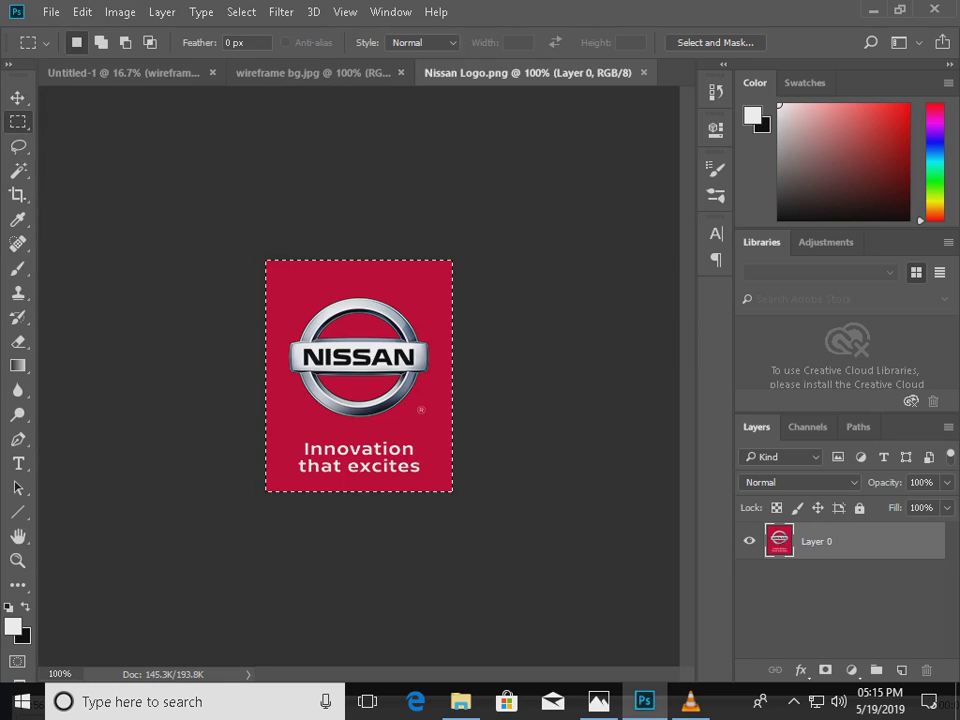
key("ctrl+c")
key("ctrl+w")
key("ctrl+v")
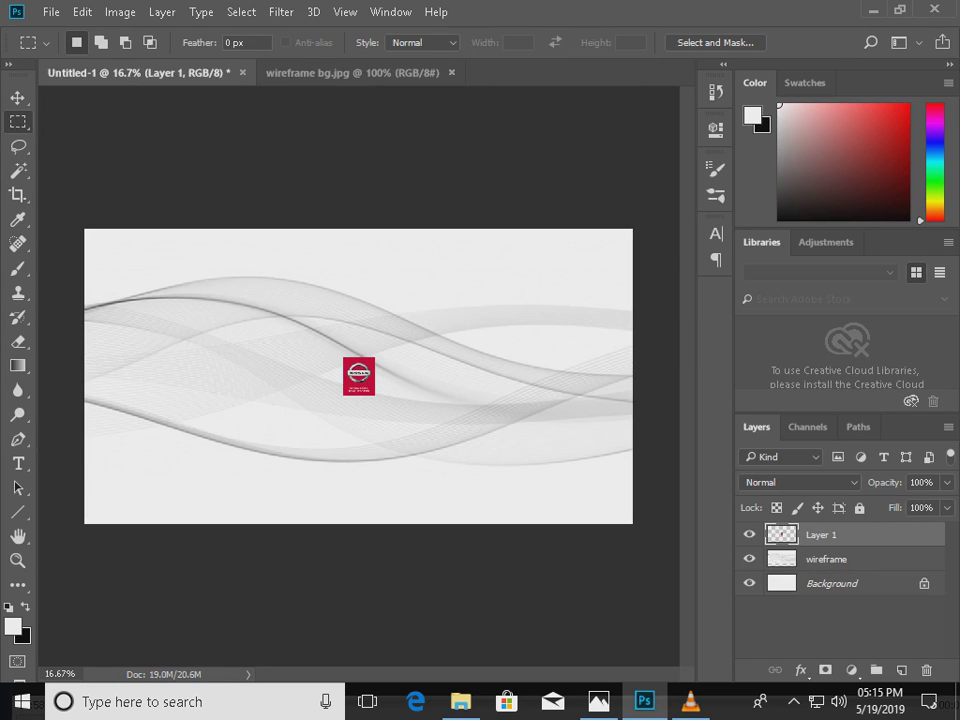
Rename the pasted Nissan logo's layer as logo.
double_click(821, 535)
type("logo")
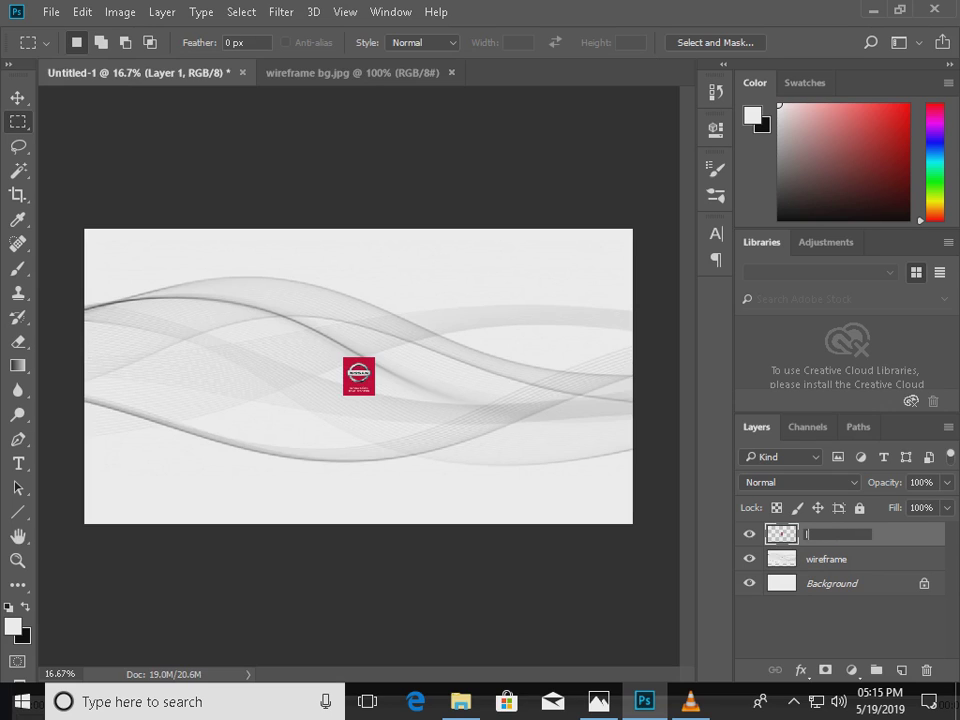
key("Return")
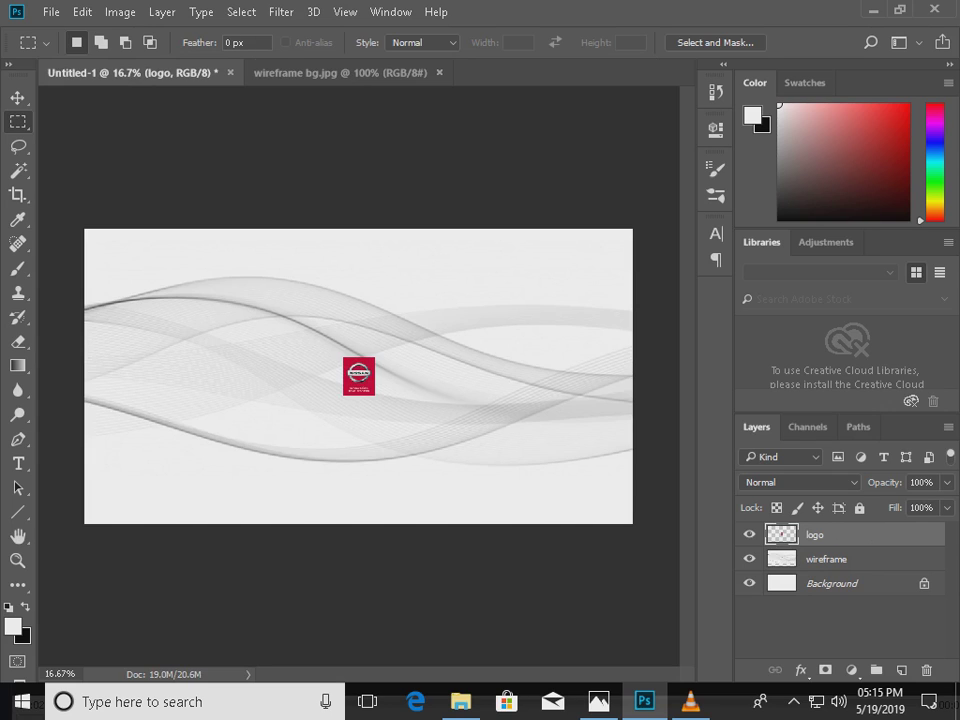
Align the logo with the top edge of the canvas and clear the selection.
key("ctrl+a")
key("v")
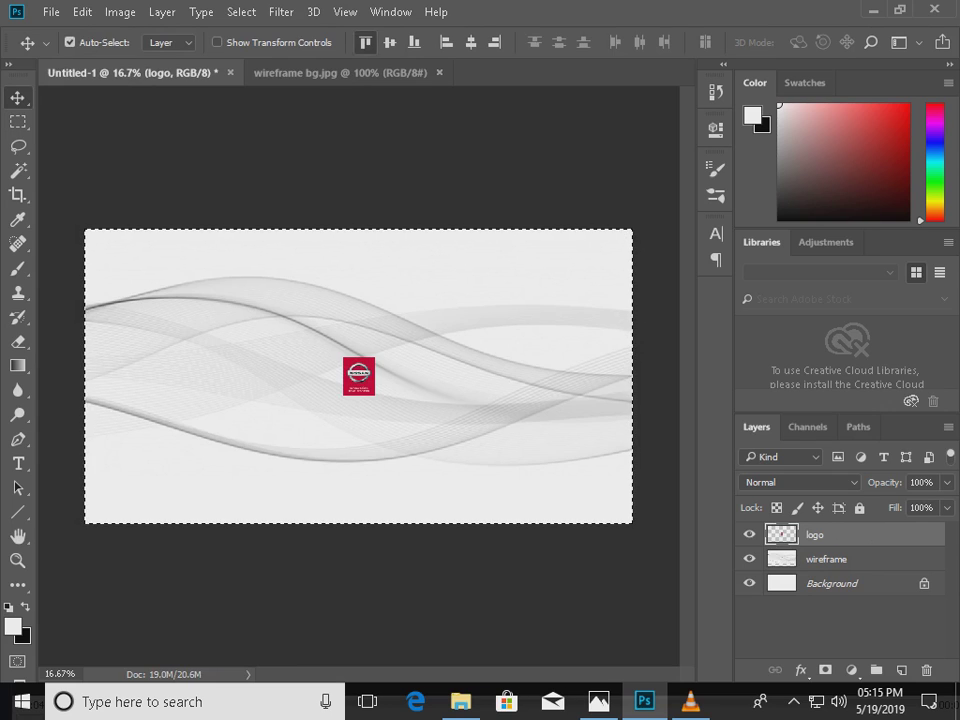
left_click(365, 42)
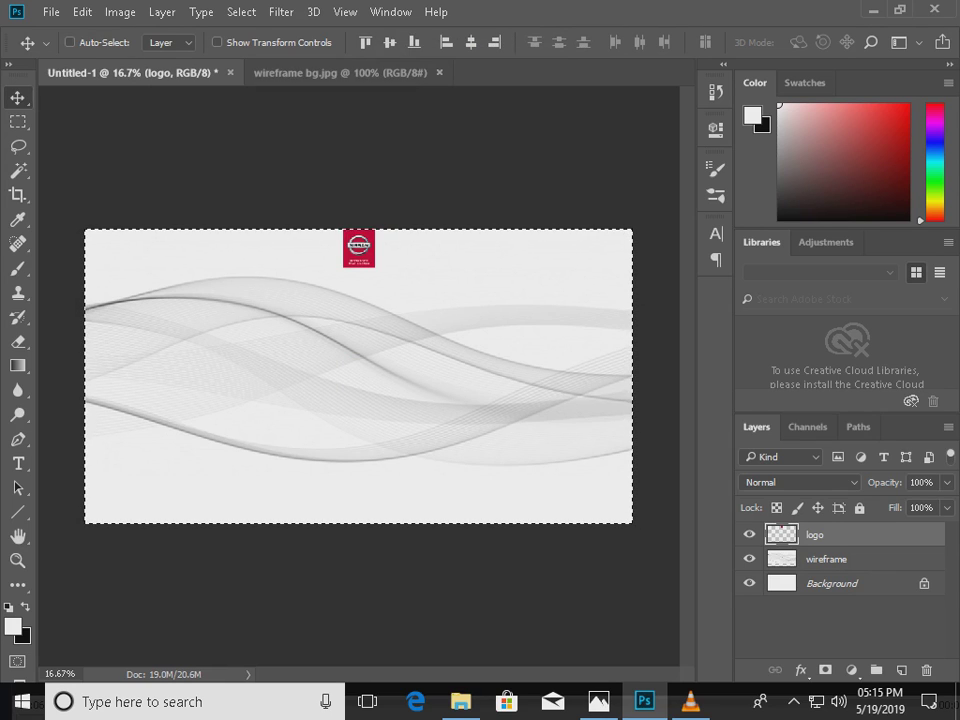
key("ctrl+d")
left_click(70, 42)
Enlarge the logo proportionally to more than twice its size, keeping its top-left corner fixed at the canvas's top edge.
key("ctrl+t")
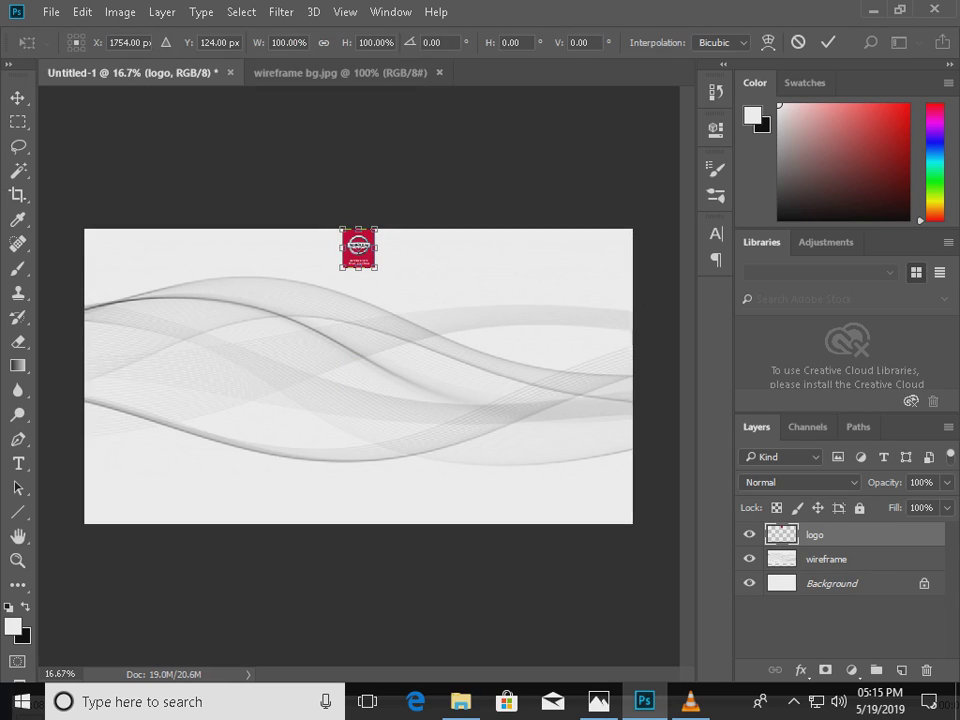
left_click_drag(375, 268, 430, 336)
key("Return")
Align the logo with the canvas's left edge, deselect, and shift it right by about half its width along the top edge.
key("ctrl+a")
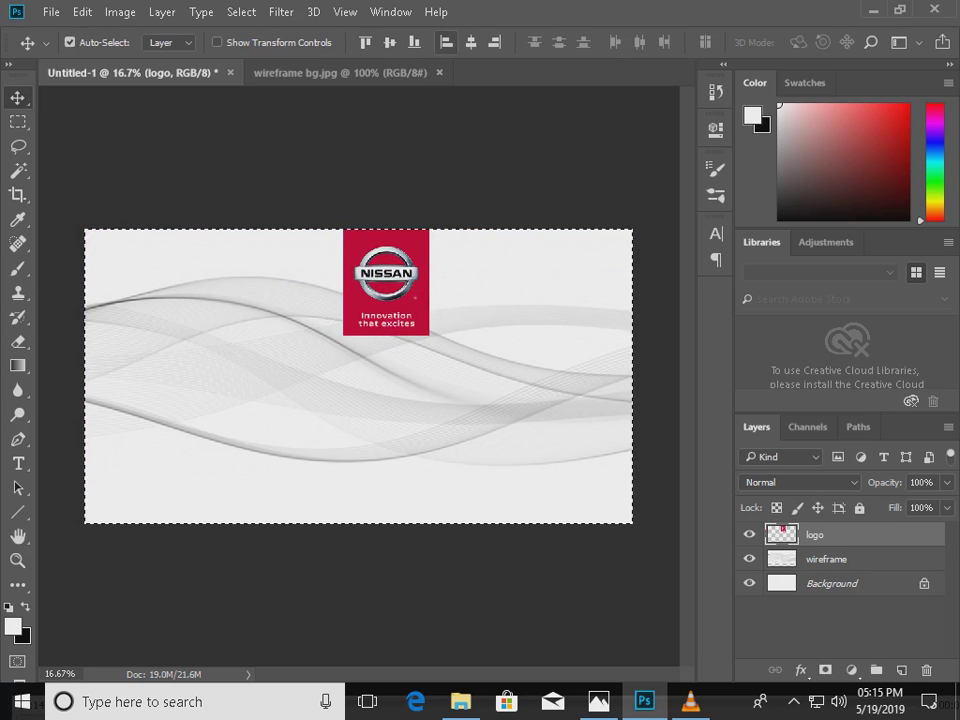
left_click(446, 42)
key("ctrl+d")
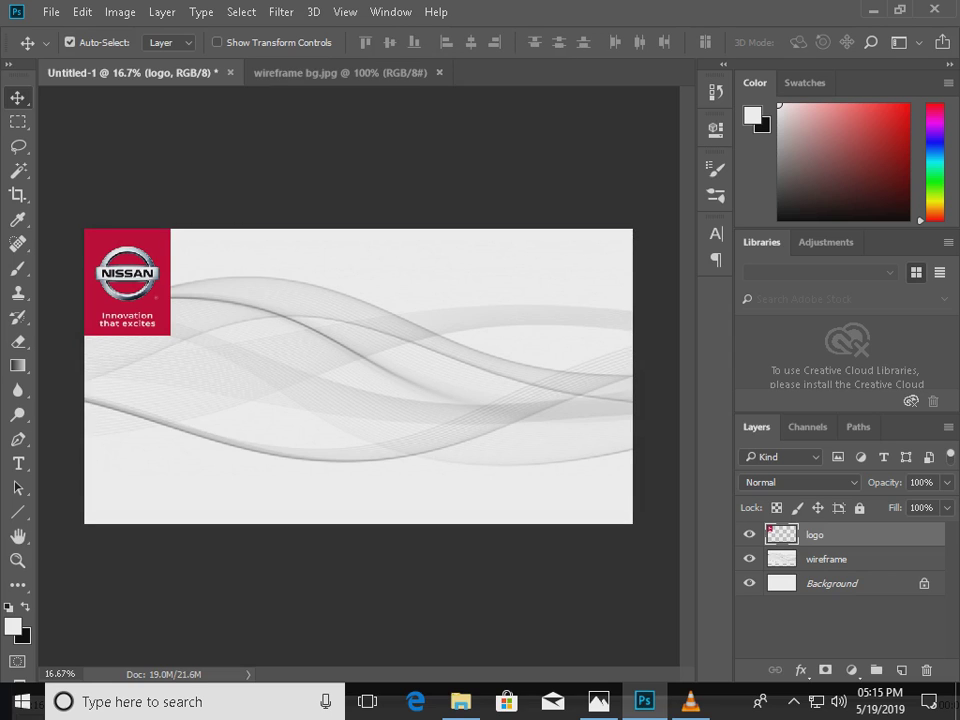
left_click_drag(135, 240, 178, 240)
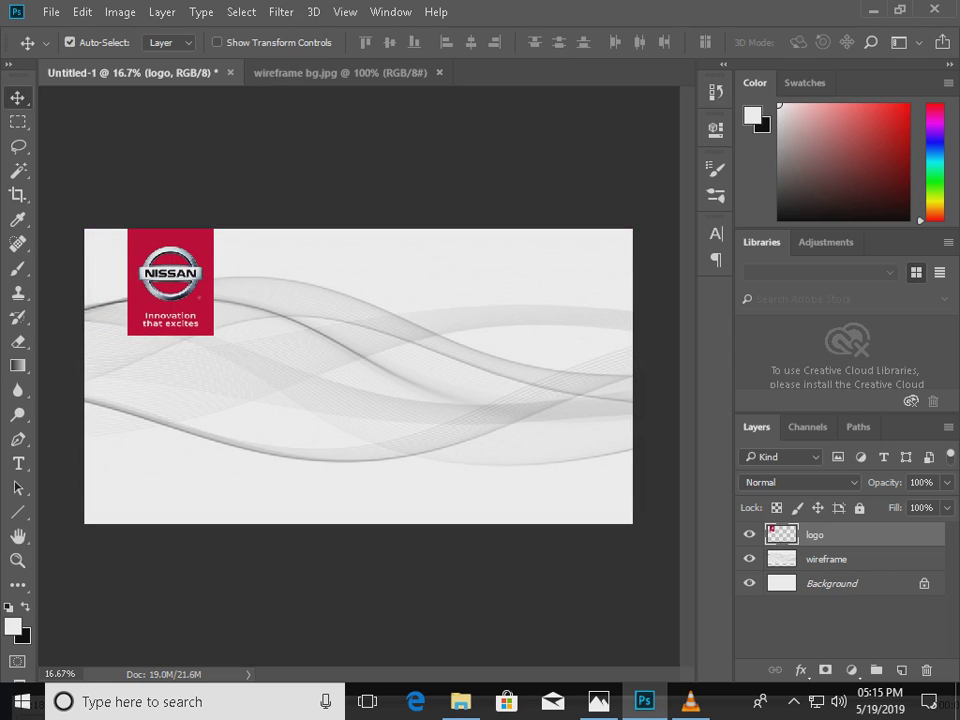
Open the nissan_Car_Model_2 image, copy the whole car picture, close it and paste the car into Untitled-1.
left_click(50, 12)
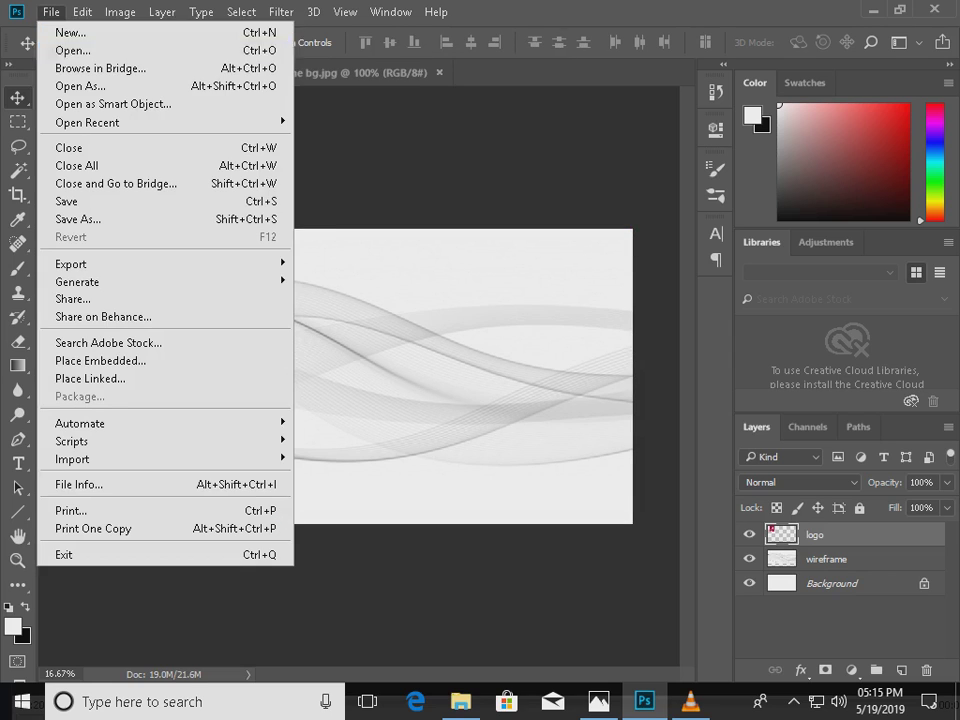
left_click(73, 50)
left_click(524, 156)
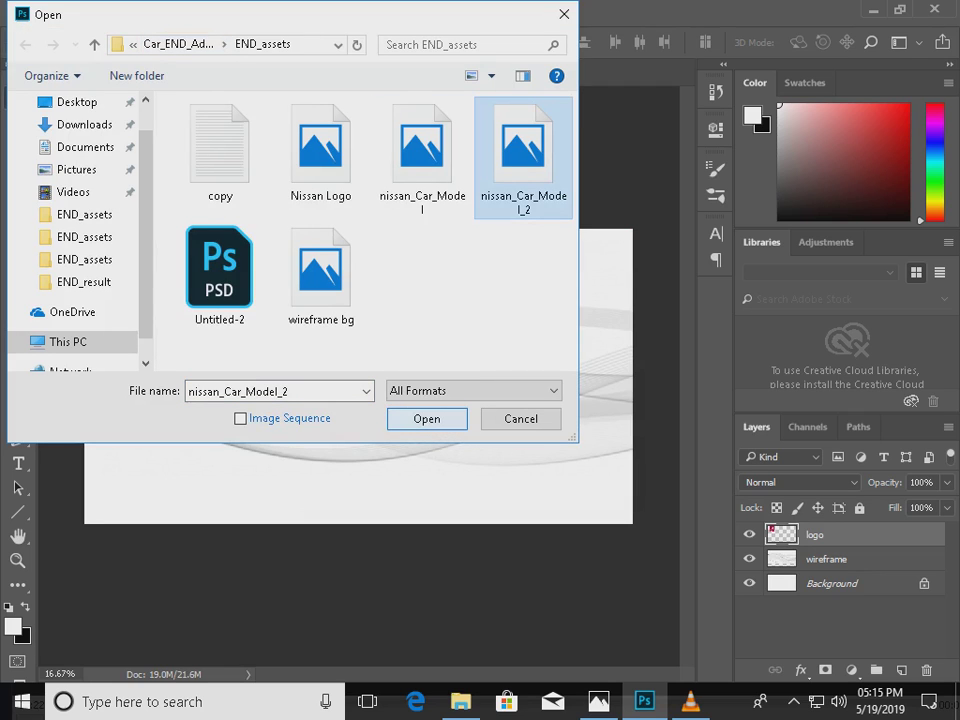
key("Return")
key("ctrl+a")
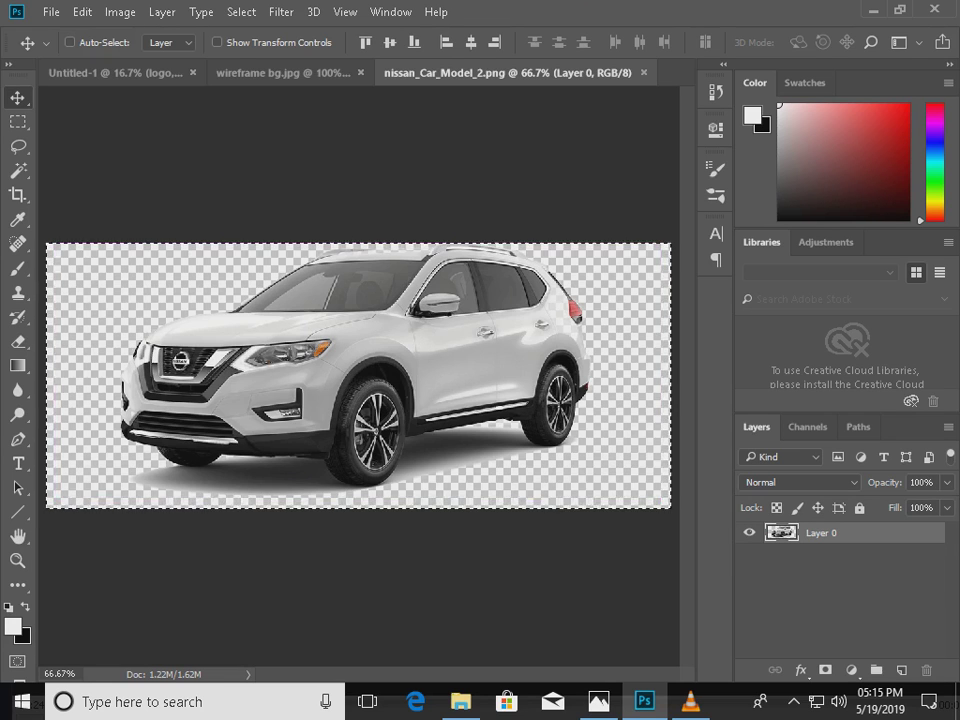
key("ctrl+w")
key("ctrl+v")
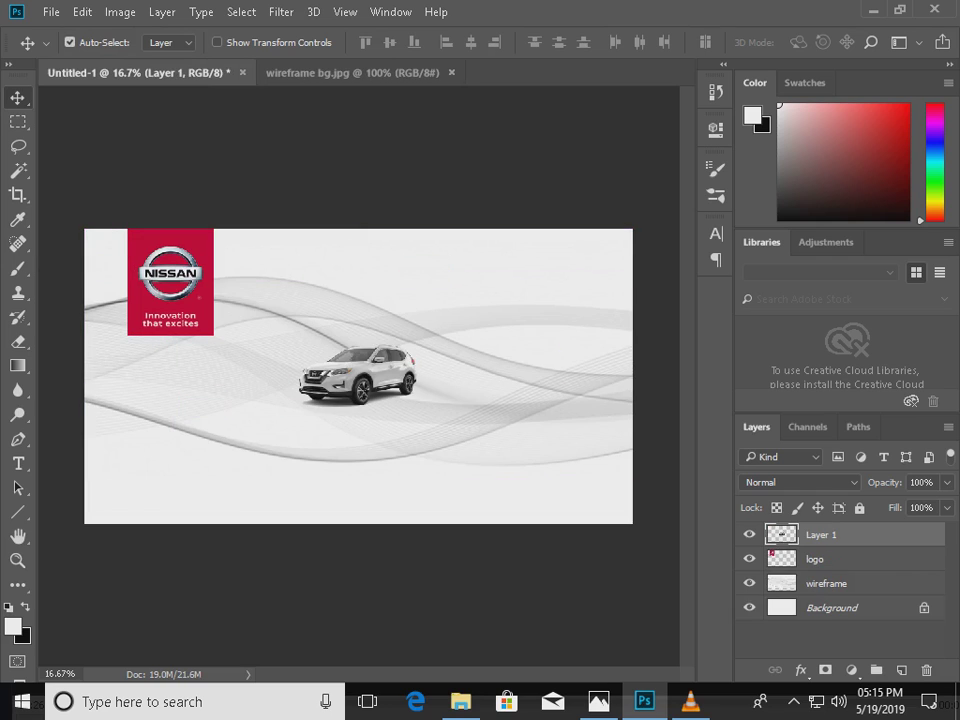
Move the car toward the lower right of the canvas and rename its layer as car.
left_click_drag(370, 372, 534, 404)
double_click(821, 535)
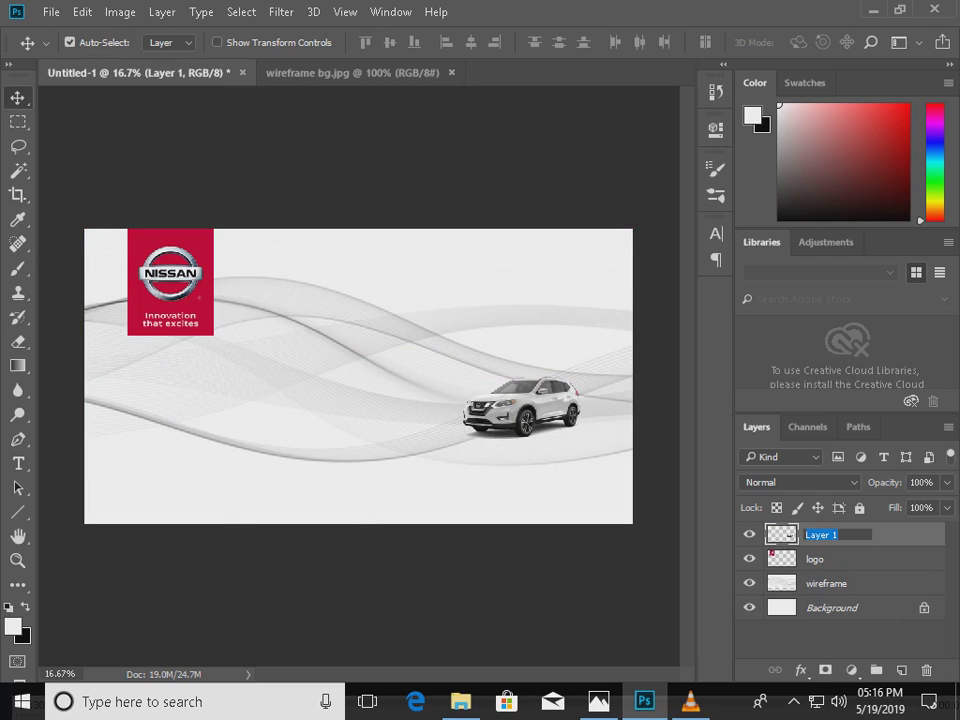
type("car")
key("Return")
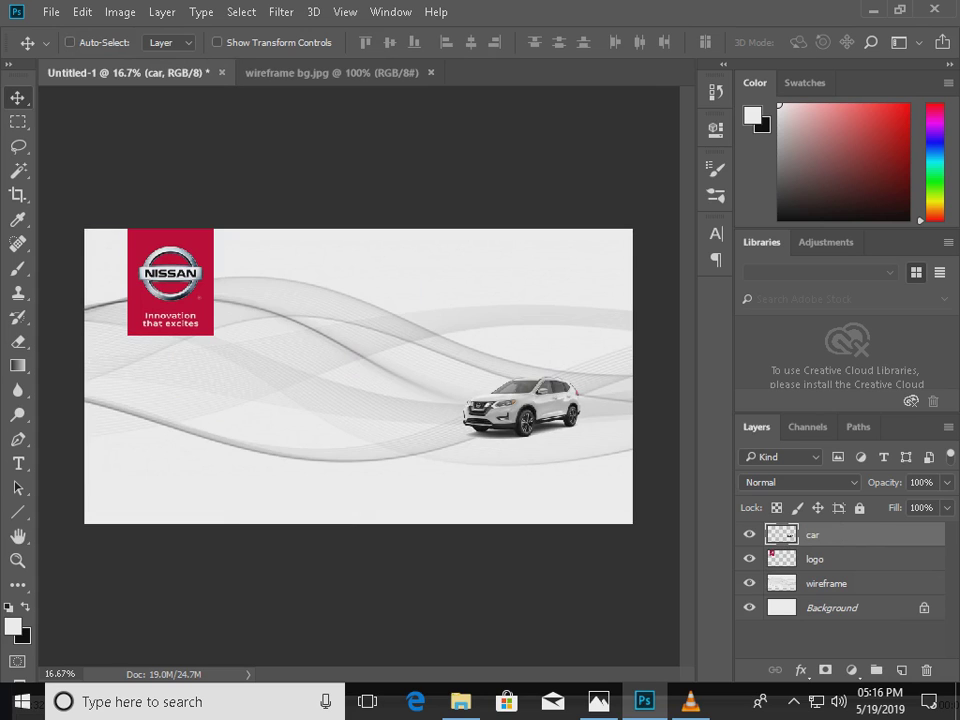
Scale the car proportionally to about 295% and position it across the lower right part of the canvas.
key("ctrl+t")
left_click_drag(446, 441, 251, 523)
left_click_drag(598, 377, 698, 334)
left_click_drag(560, 420, 536, 405)
left_click_drag(484, 371, 470, 355)
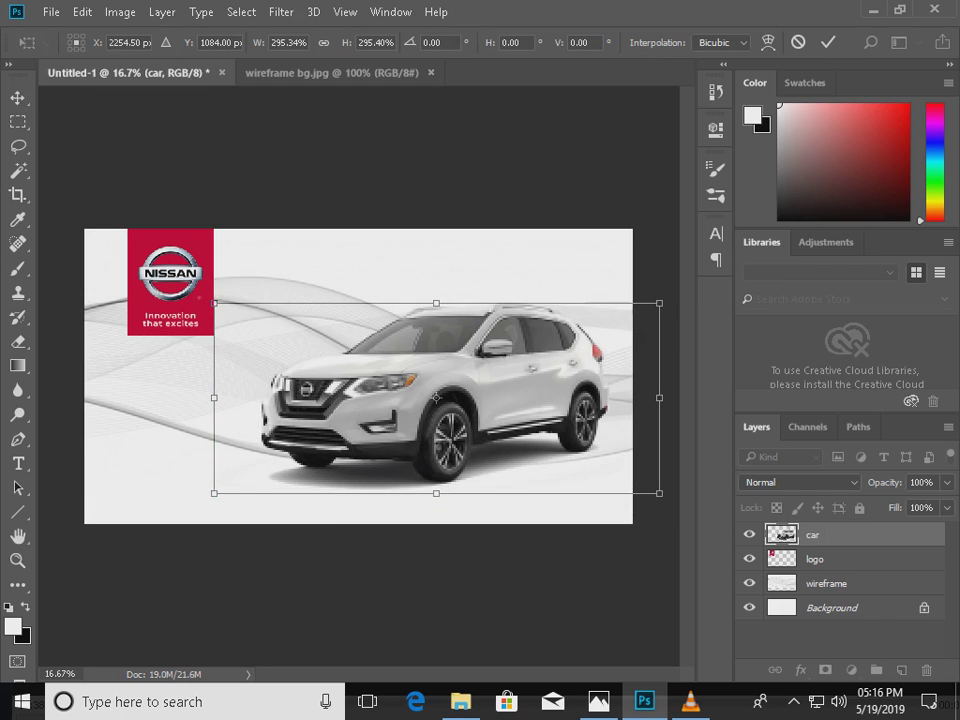
key("Return")
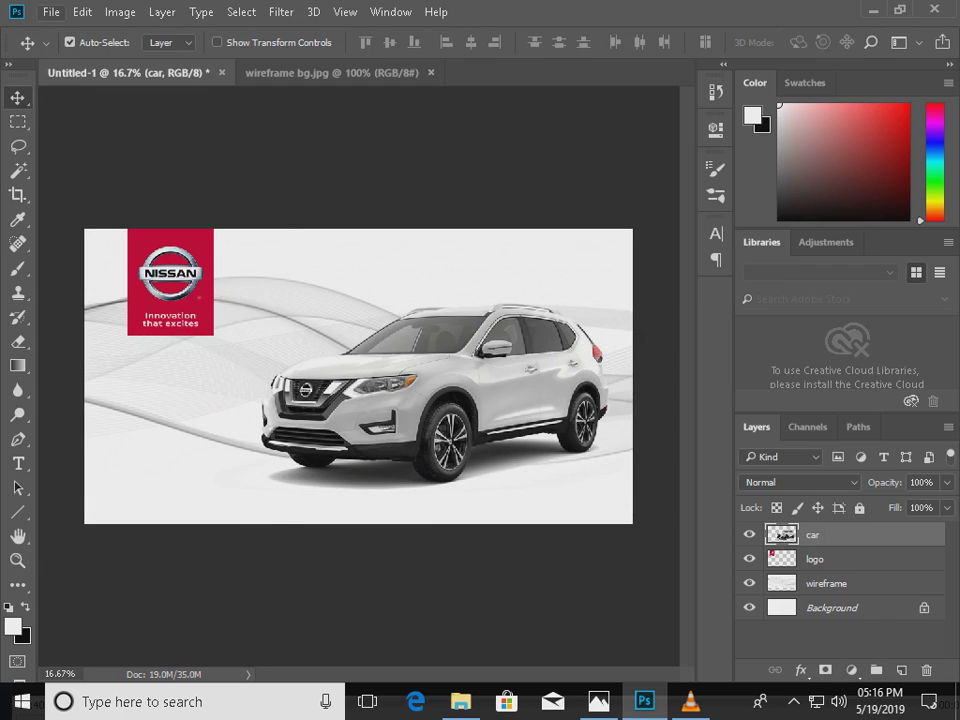
Try to open the copy text file from END_assets as a document.
left_click(51, 12)
left_click(75, 50)
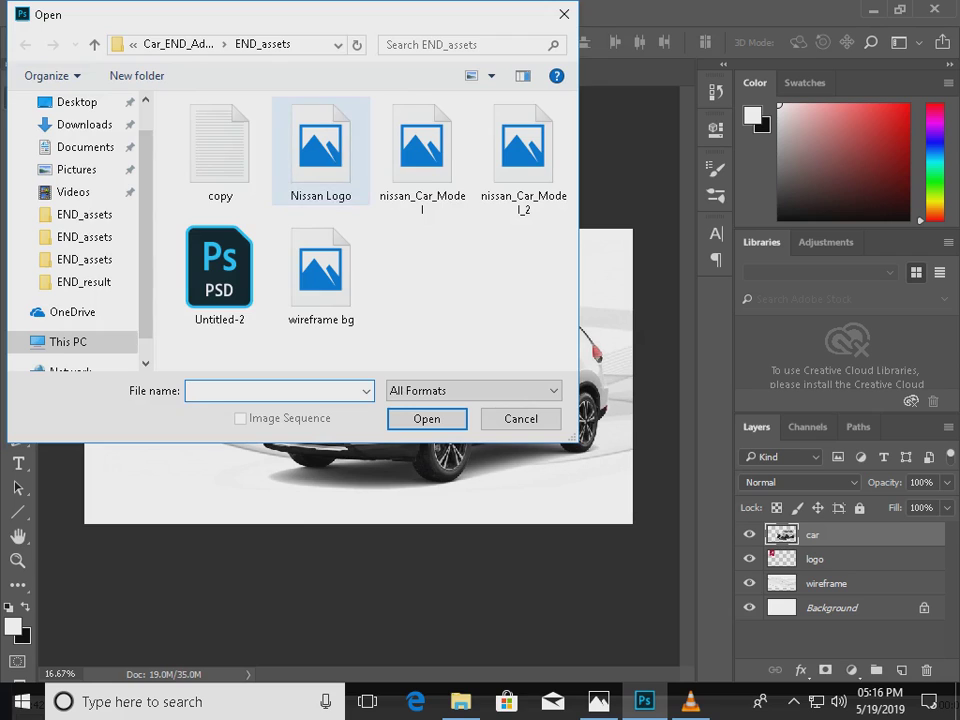
double_click(220, 150)
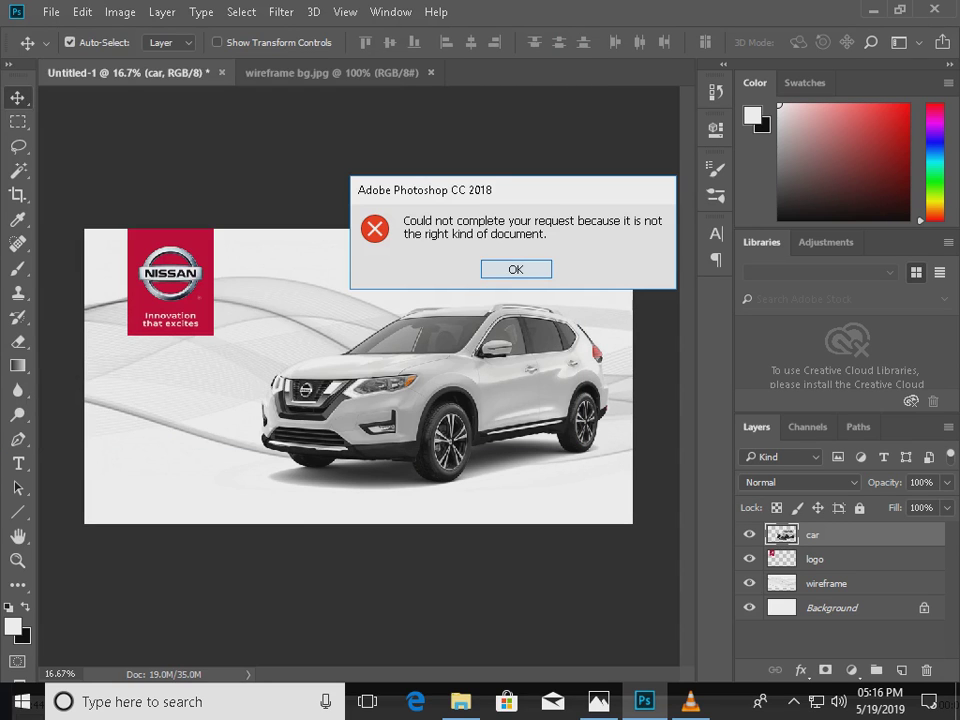
key("Return")
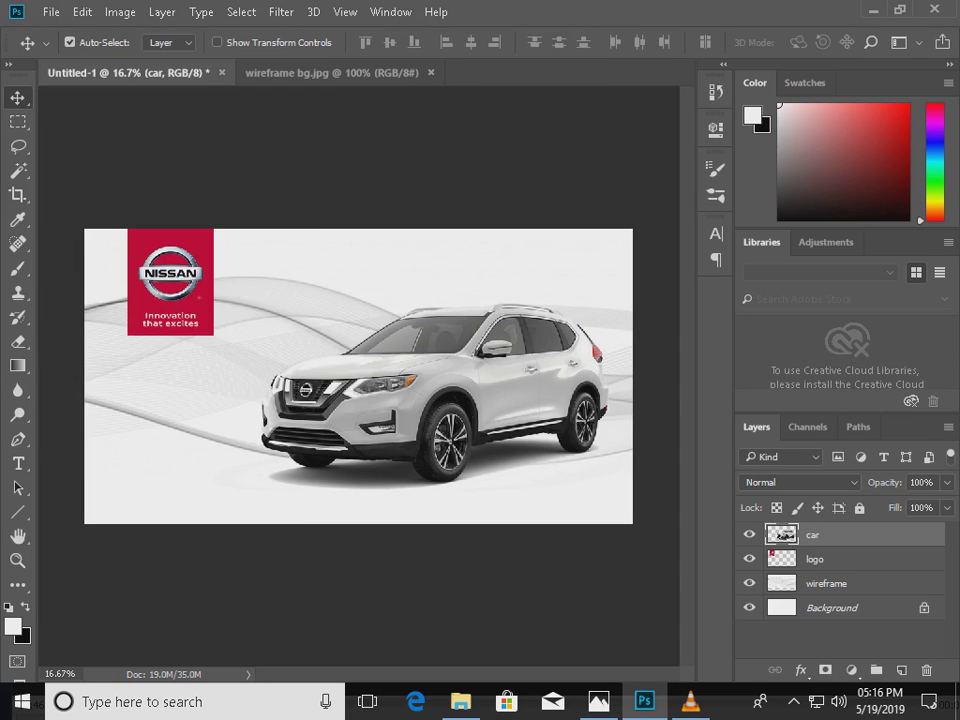
Open the copy text file from END_assets in Notepad and copy the lines "Command the Road and all the attention".
left_click(460, 701)
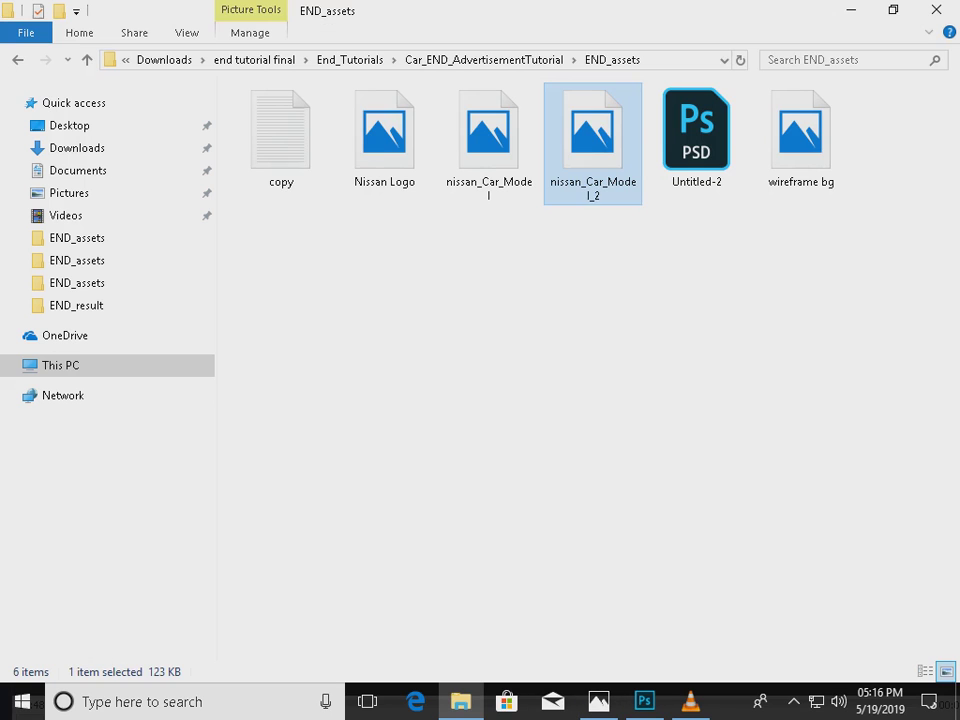
left_click(281, 137)
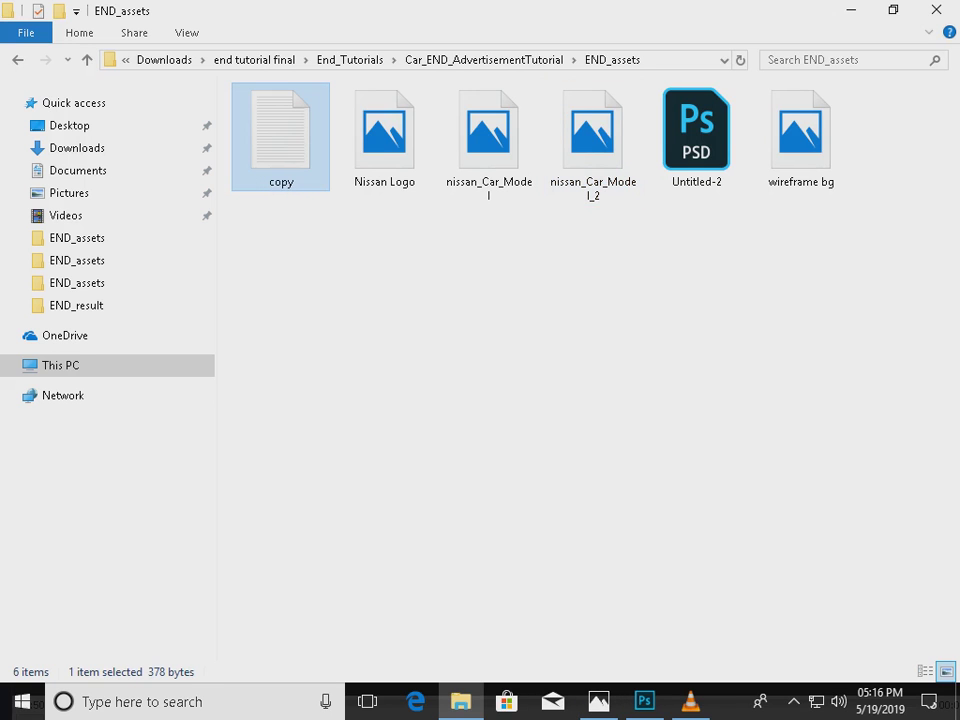
double_click(281, 137)
left_click_drag(499, 418, 341, 401)
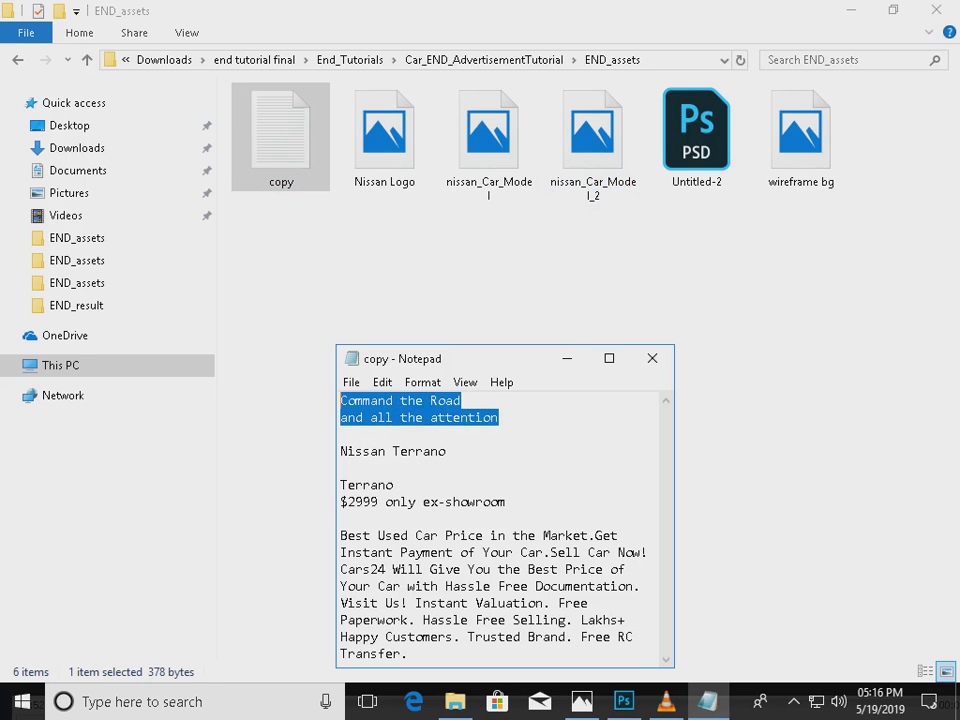
Back in Photoshop, paste the headline beside the logo as a new text layer in Myriad Pro Bold at 30 pt.
left_click(624, 701)
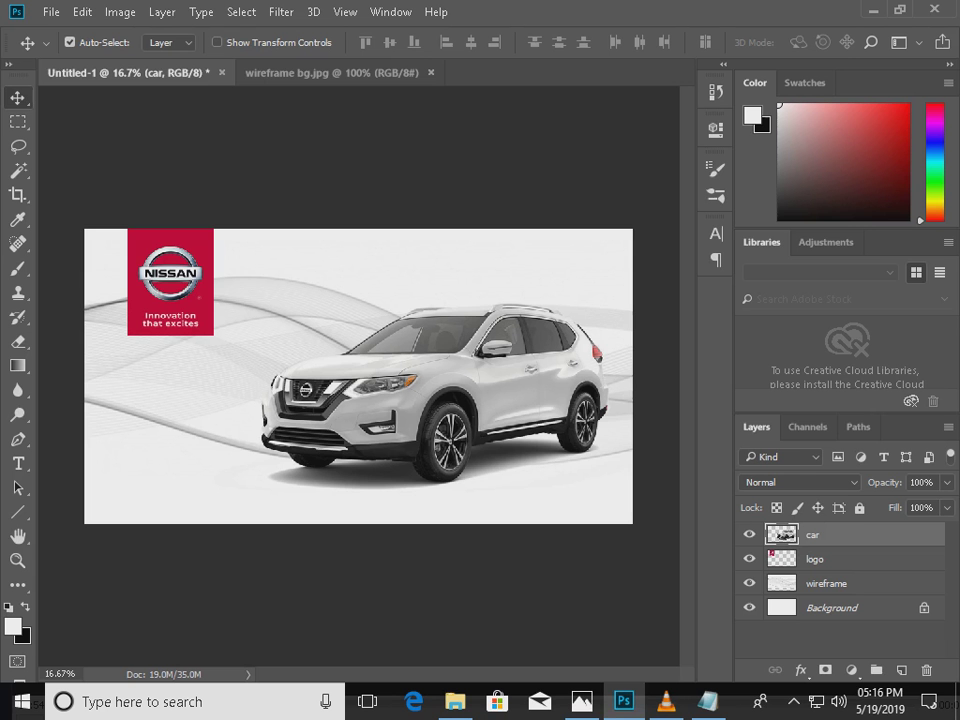
key("t")
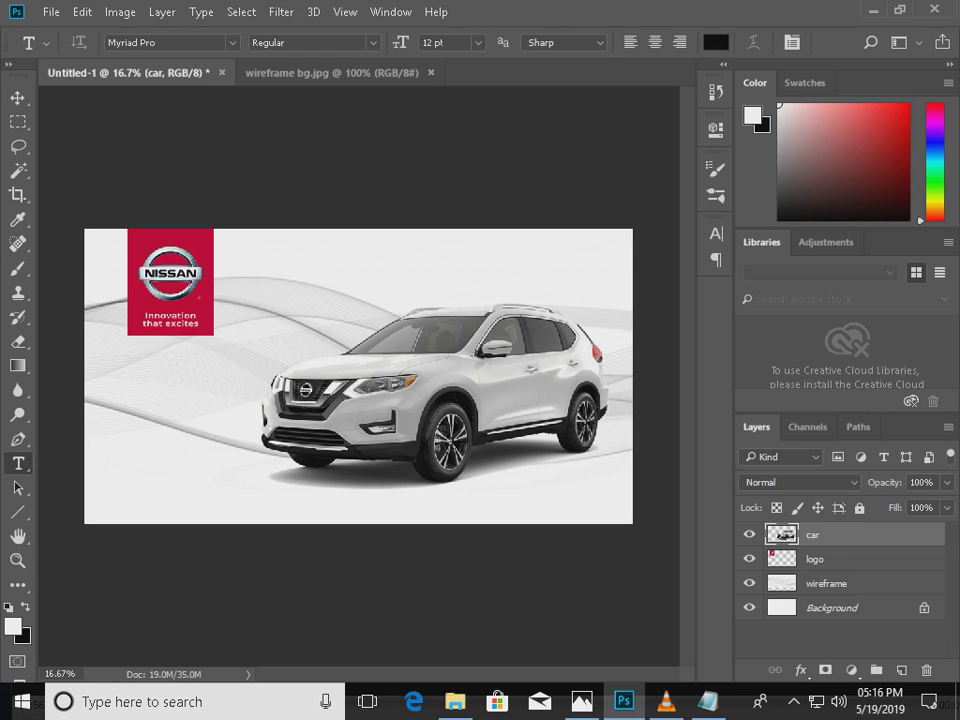
left_click(237, 254)
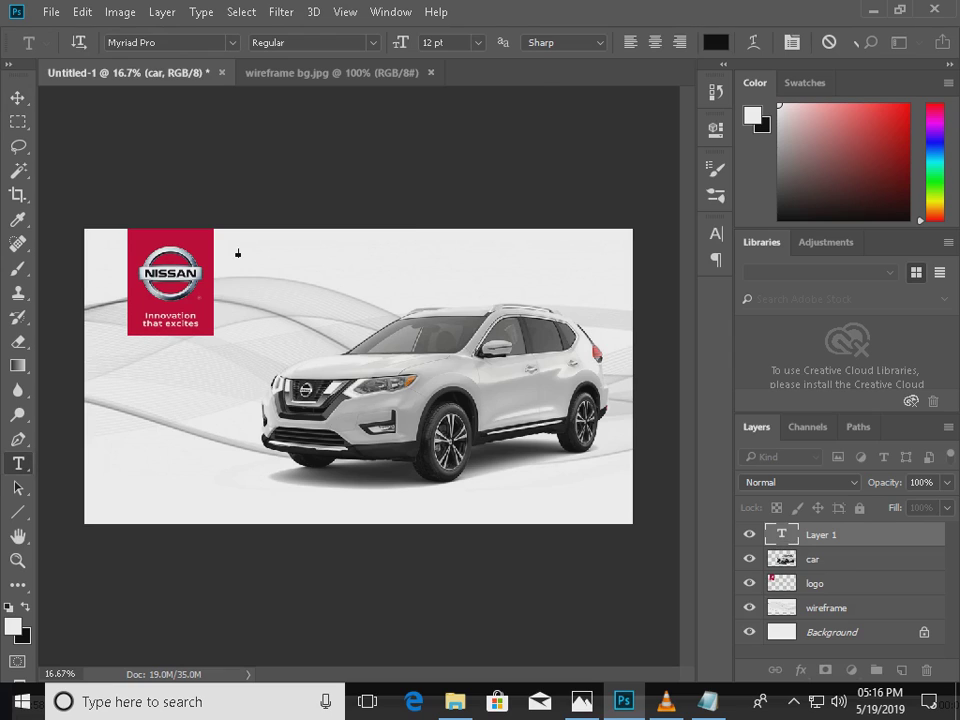
left_click(478, 42)
left_click(465, 297)
left_click(373, 42)
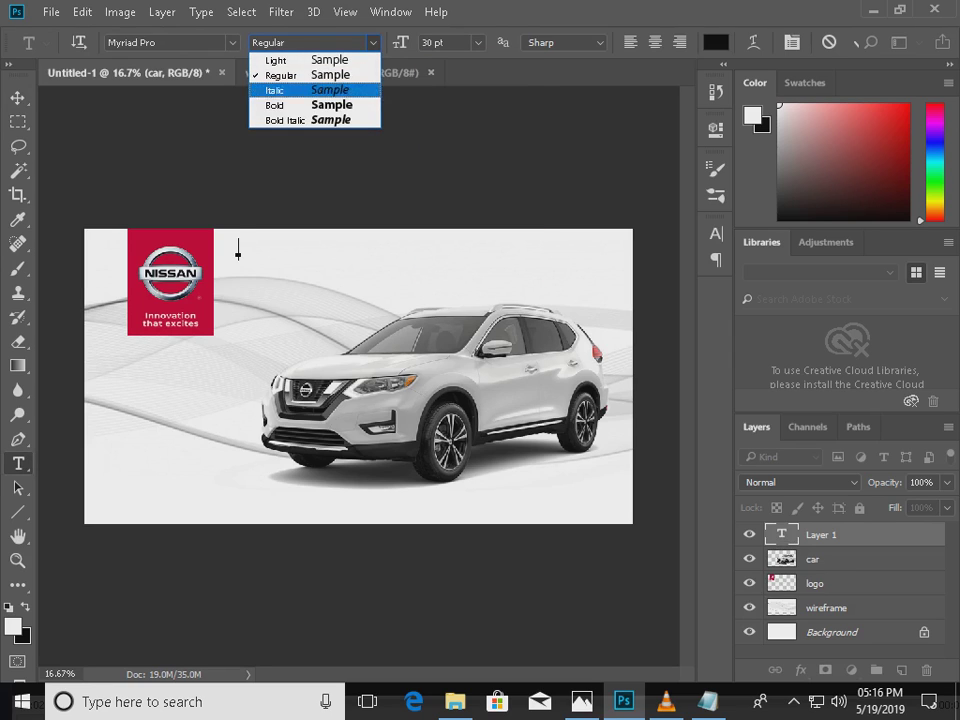
left_click(280, 105)
key("ctrl+v")
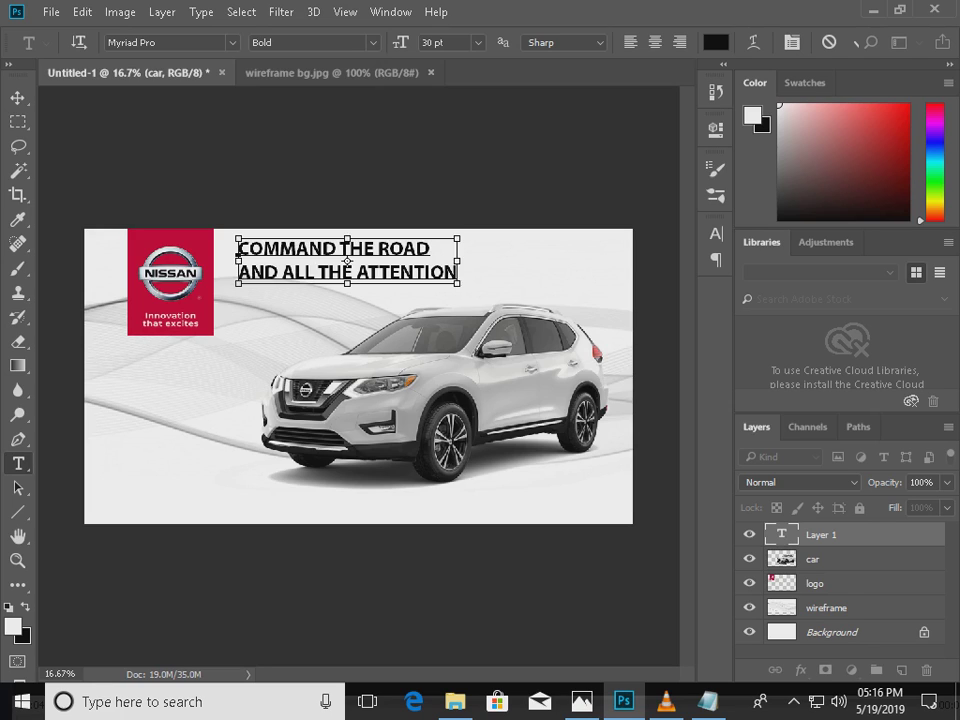
key("ctrl+Return")
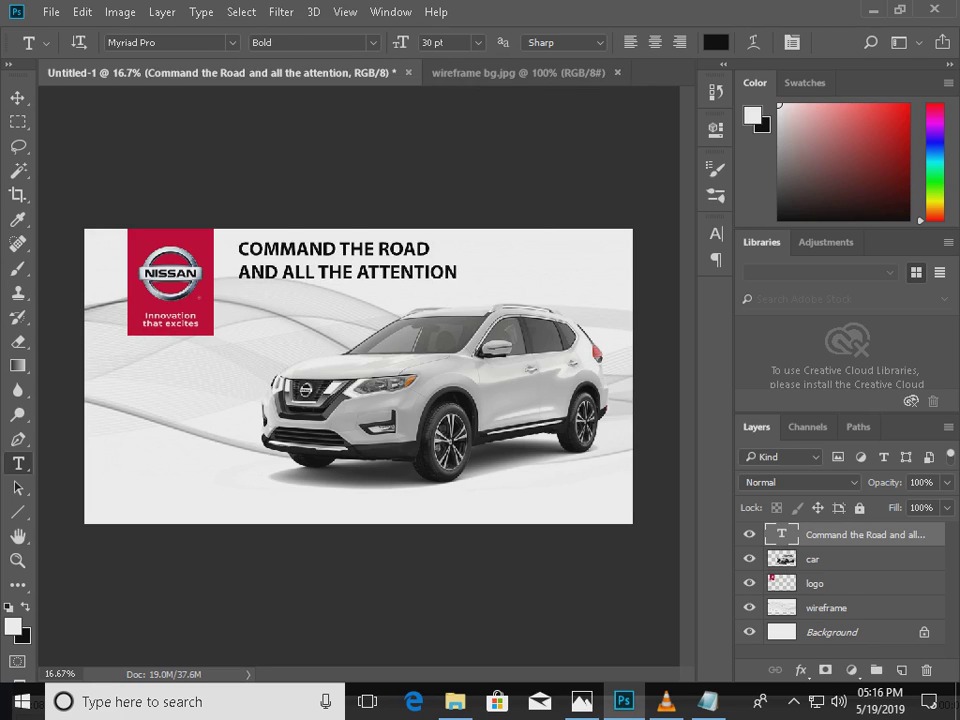
Keep the headline at 30 pt and set its leading to 24 pt.
left_click(716, 234)
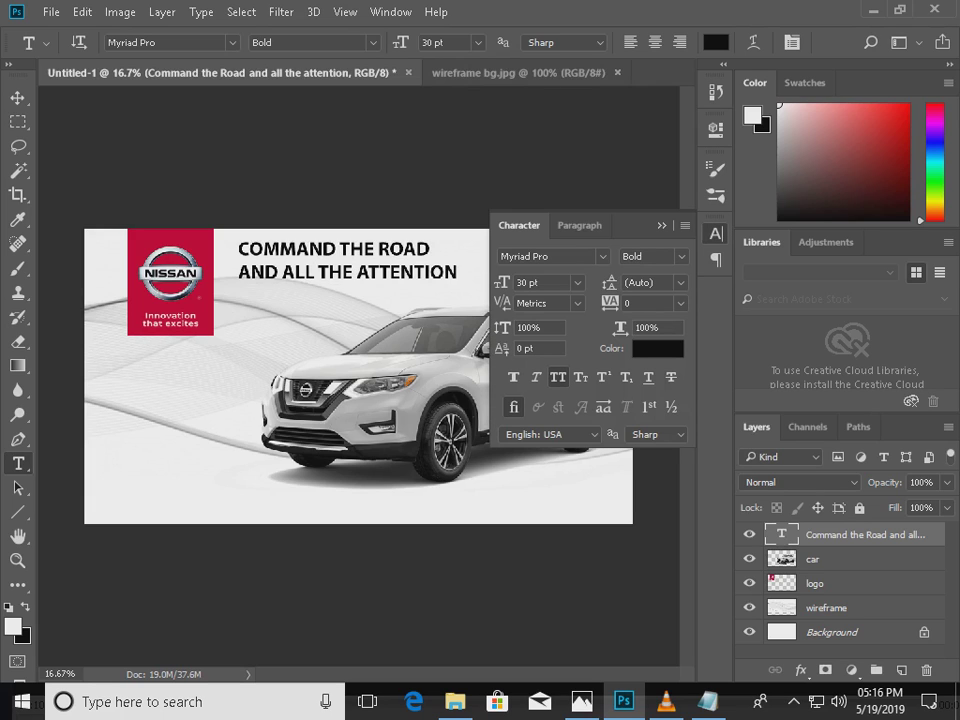
left_click(577, 282)
left_click(560, 531)
left_click(680, 282)
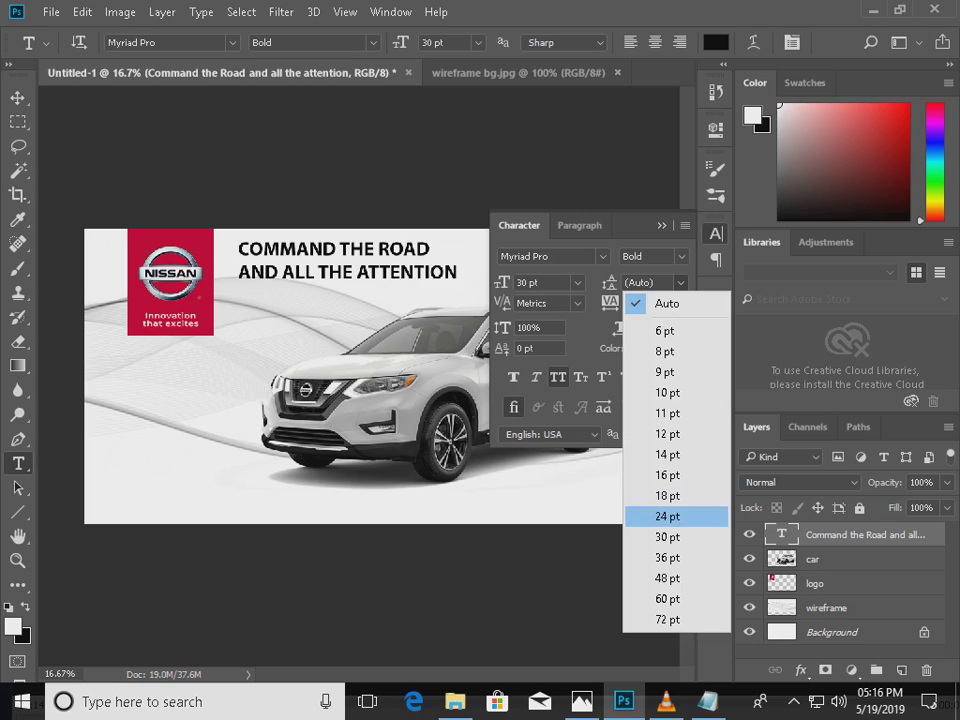
left_click(652, 516)
key("Return")
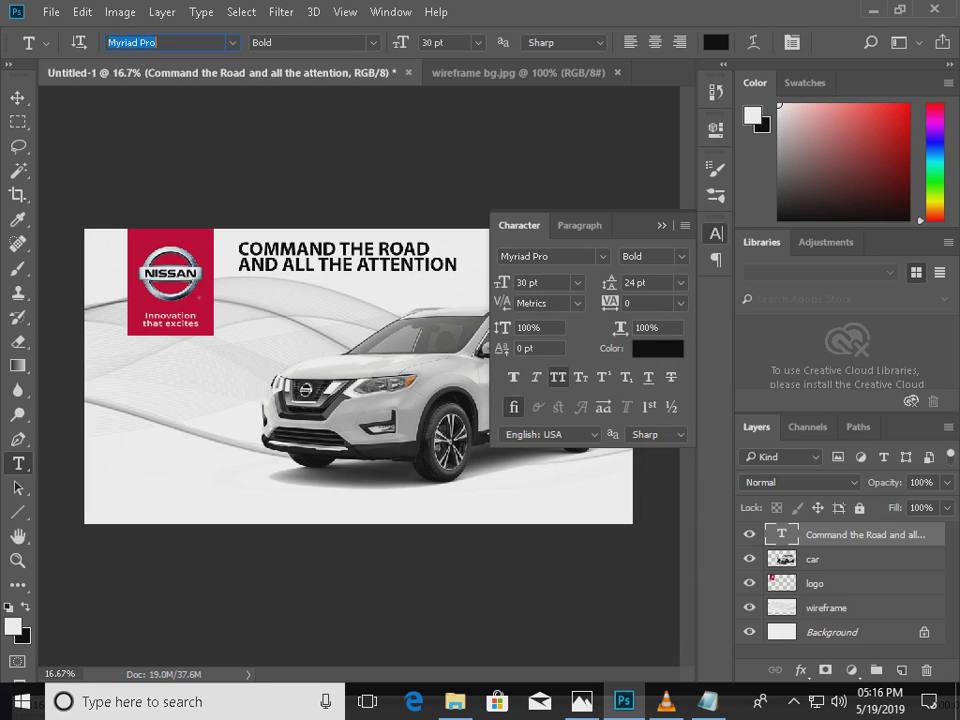
left_click(715, 233)
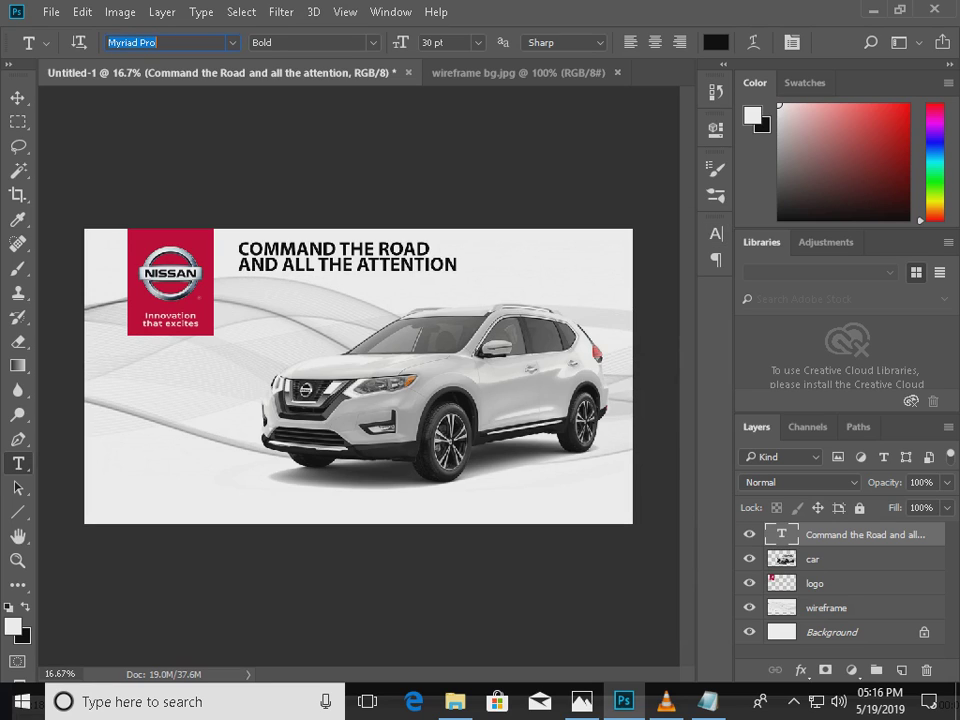
Switch to the copy file in Notepad and copy the line "Nissan Terrano".
left_click(708, 701)
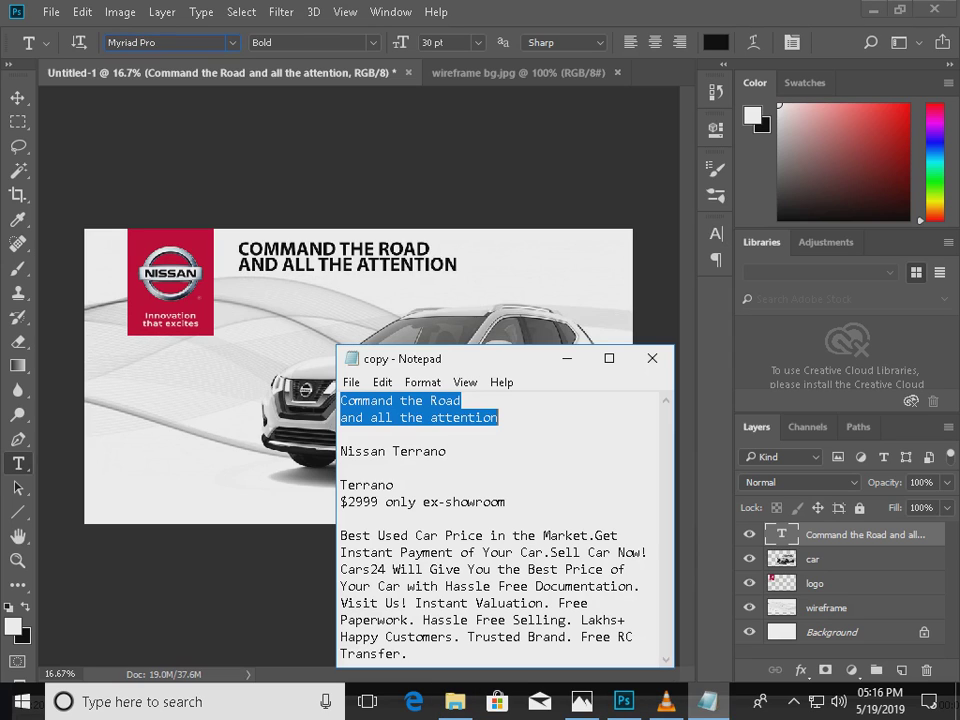
left_click_drag(447, 452, 341, 451)
key("ctrl+c")
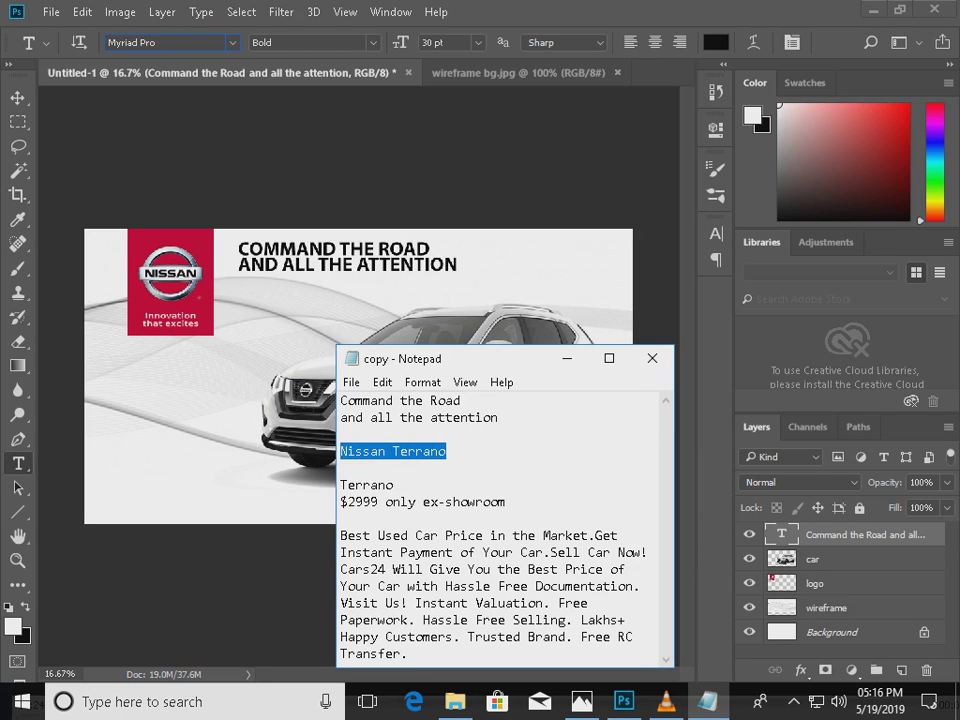
Return to Photoshop and paste "Nissan Terrano" below the headline as a separate text layer at 16 pt.
left_click(537, 175)
left_click(716, 233)
left_click(17, 97)
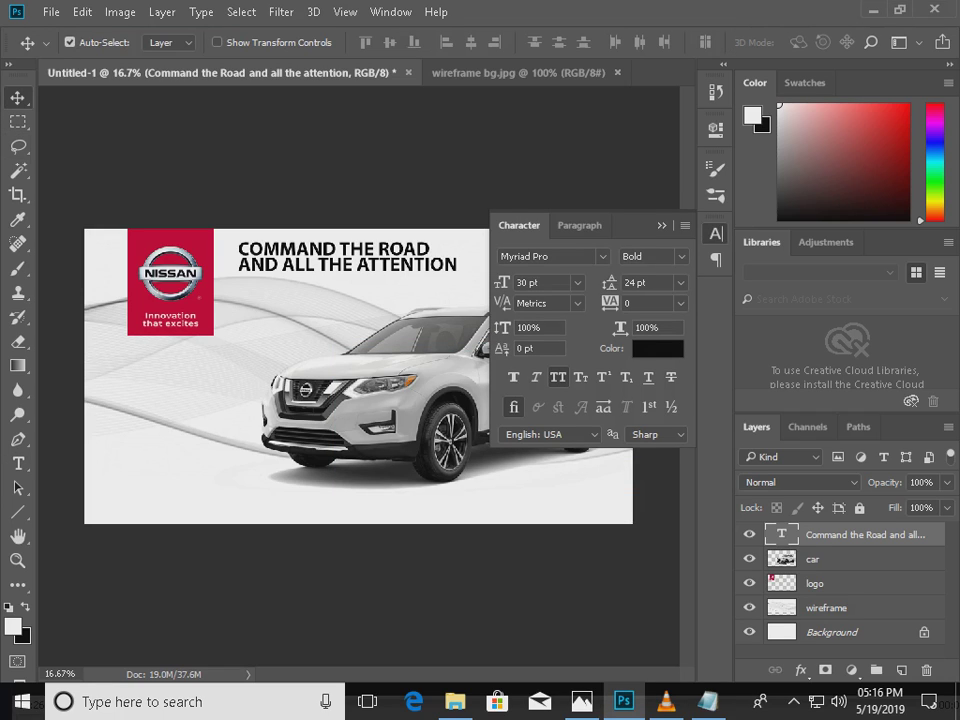
left_click(17, 463)
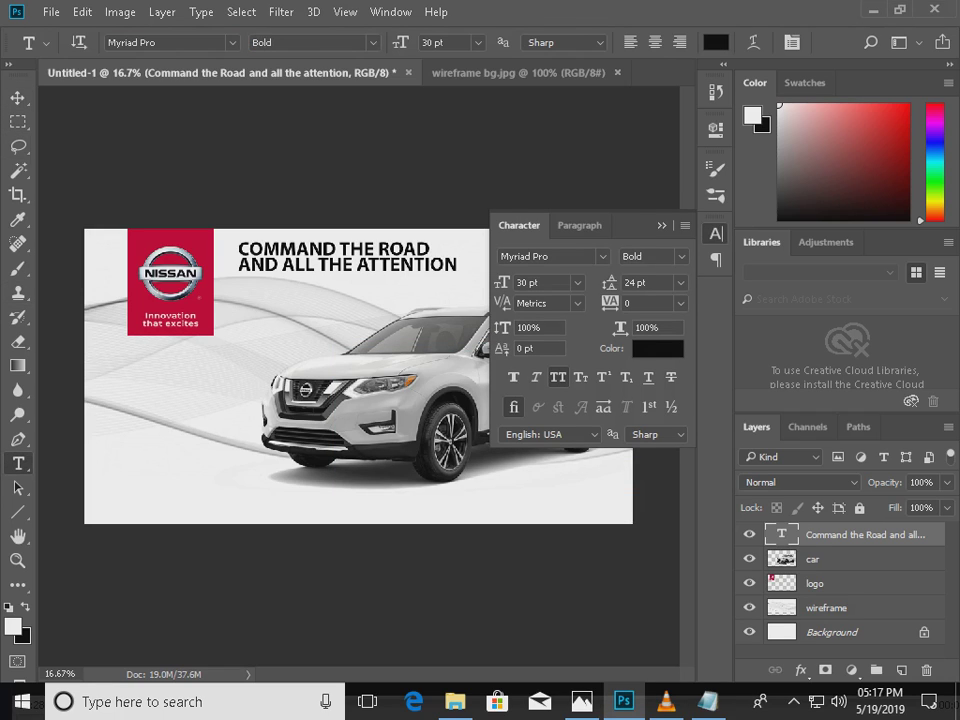
left_click(247, 287)
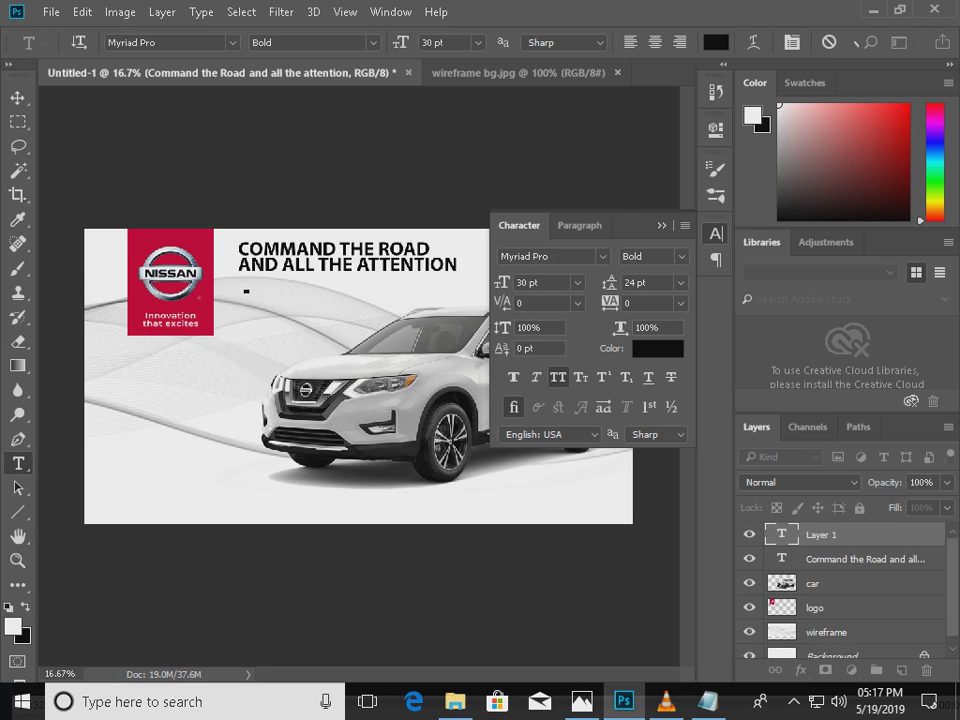
left_click(478, 42)
left_click(464, 235)
key("ctrl+v")
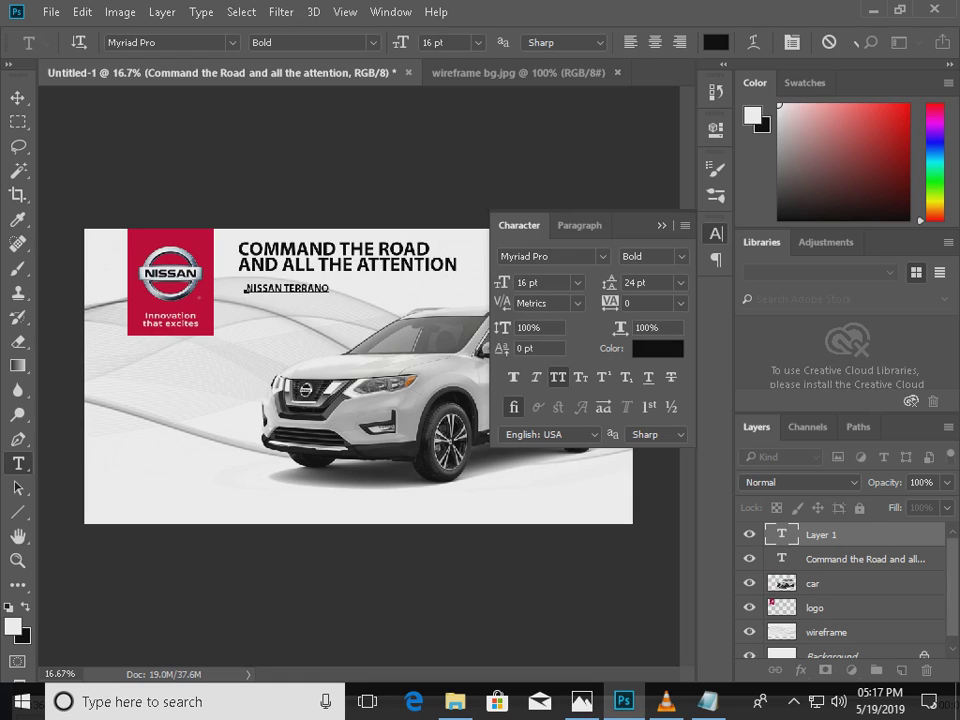
left_click(856, 43)
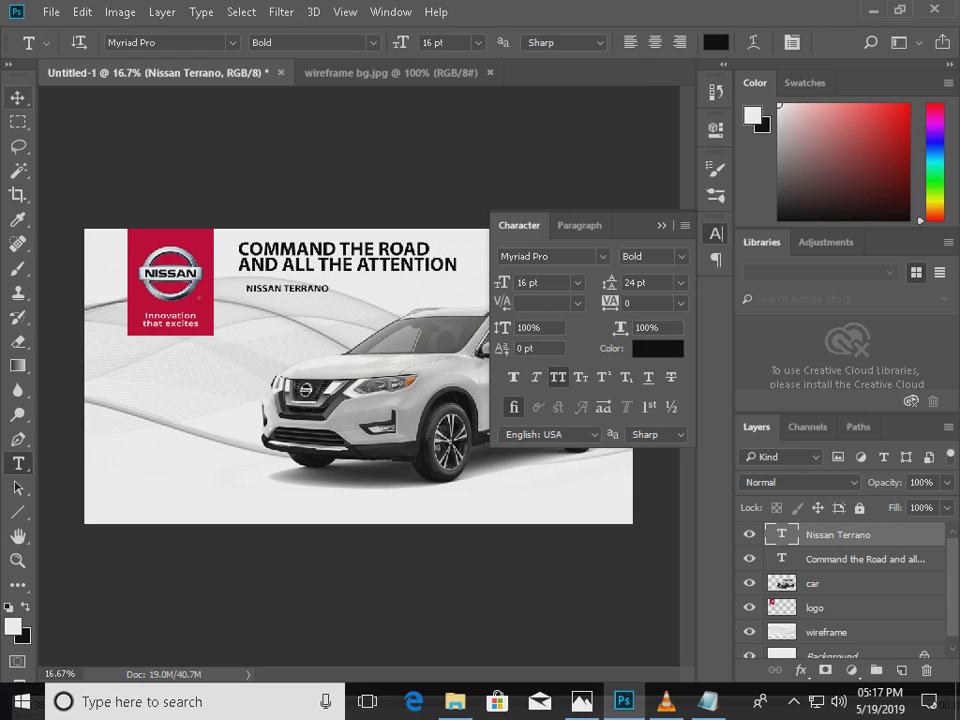
Duplicate the Nissan Terrano text layer within Untitled-1, keeping the suggested layer name.
right_click(826, 534)
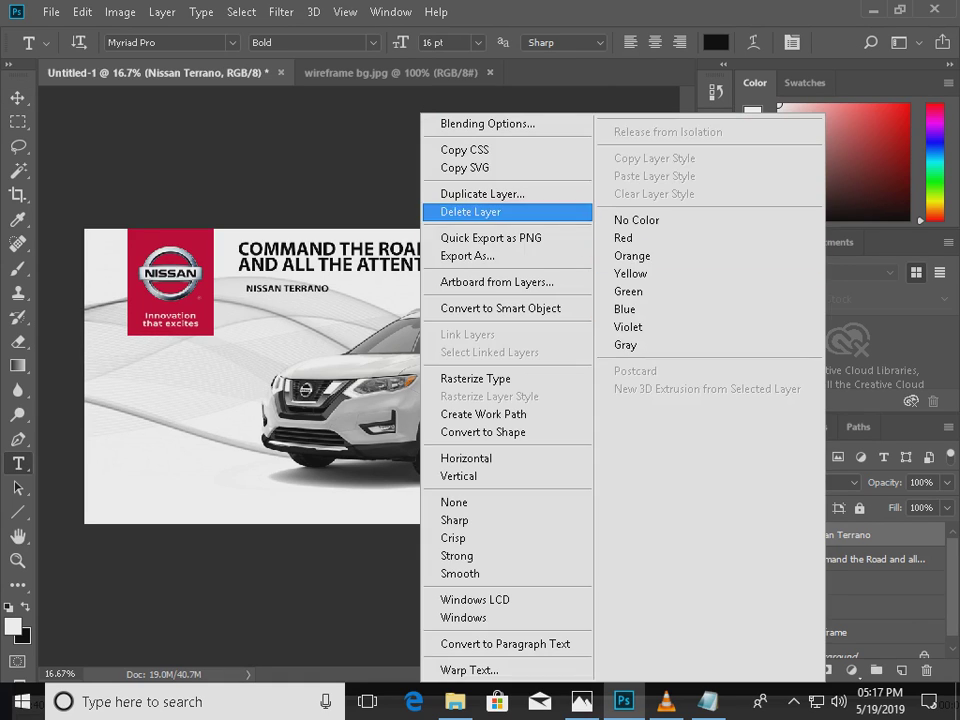
left_click(493, 191)
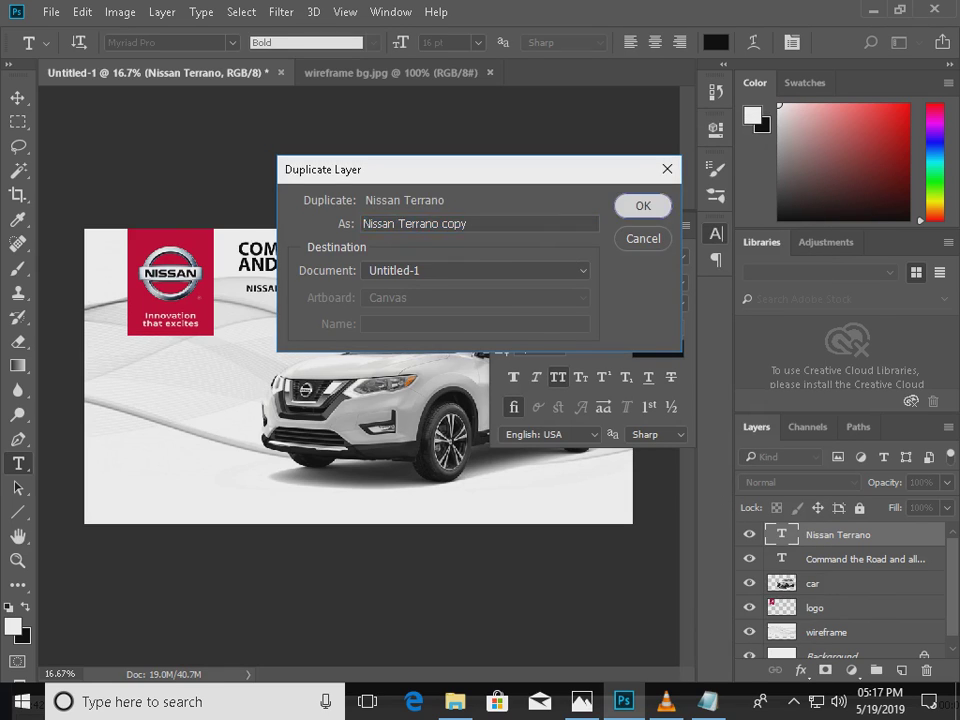
key("Return")
Align the duplicated Nissan Terrano text to the bottom and right edges of the whole canvas, then deselect.
key("v")
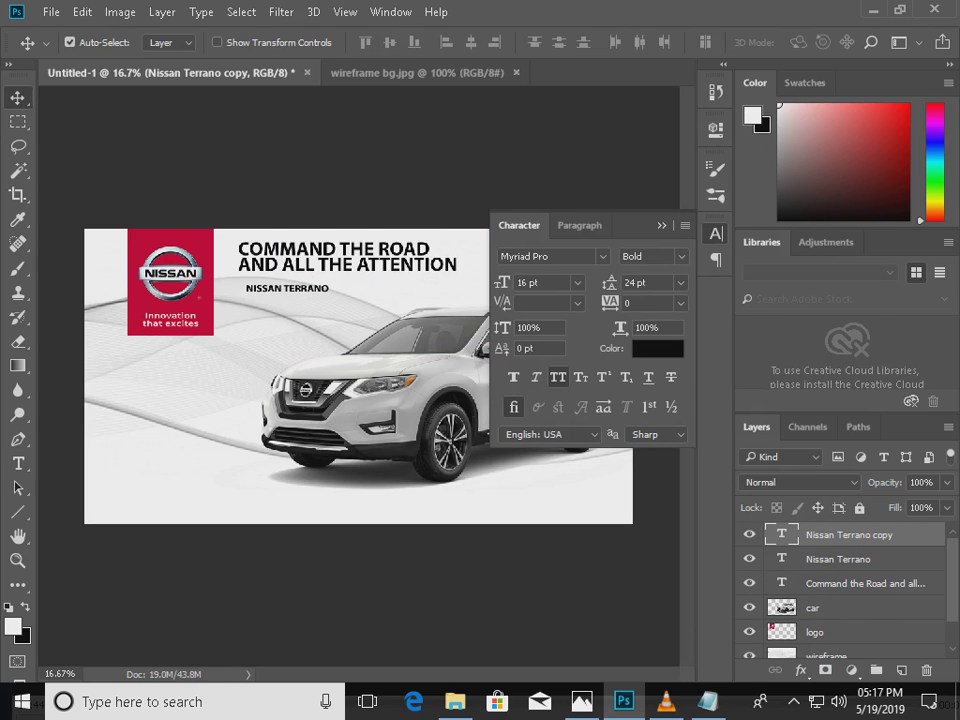
key("ctrl")
key("ctrl+a")
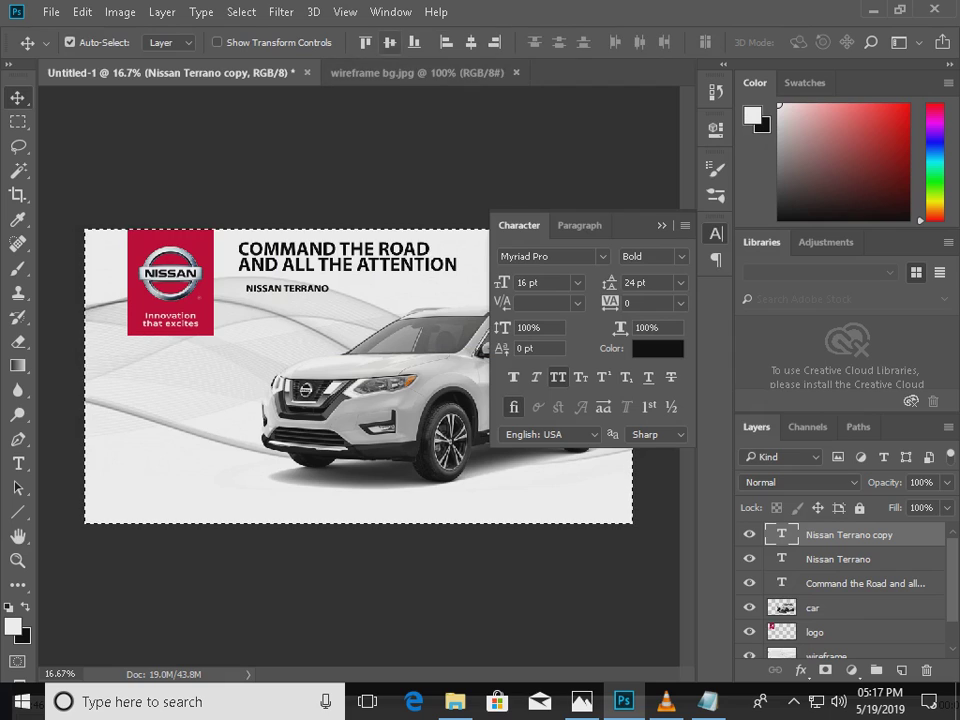
left_click(413, 42)
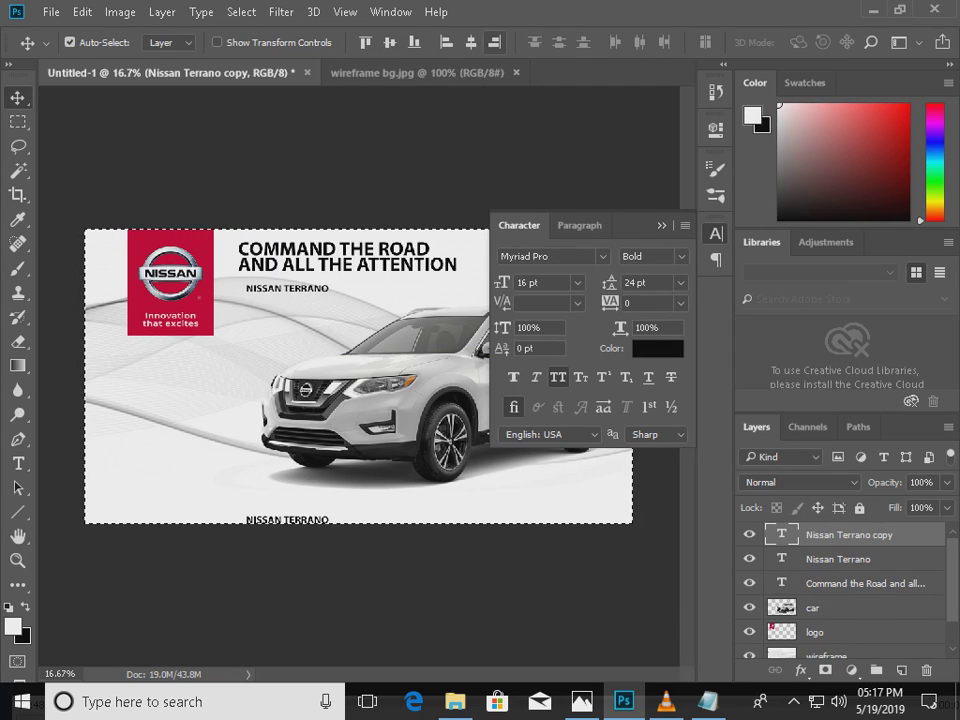
left_click(495, 42)
key("ctrl+d")
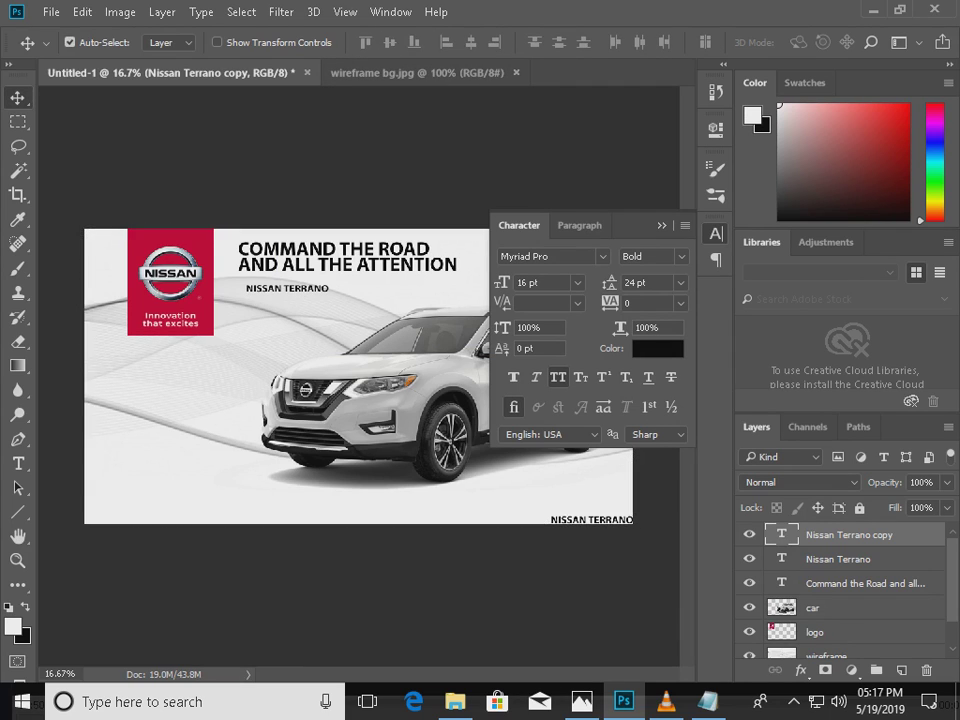
Nudge the duplicated Nissan Terrano text up and left to leave a small margin from the canvas corner.
key("shift+Up")
key("shift+Up")
key("shift+Up")
key("shift+Up")
key("shift+Up")
key("shift+Up")
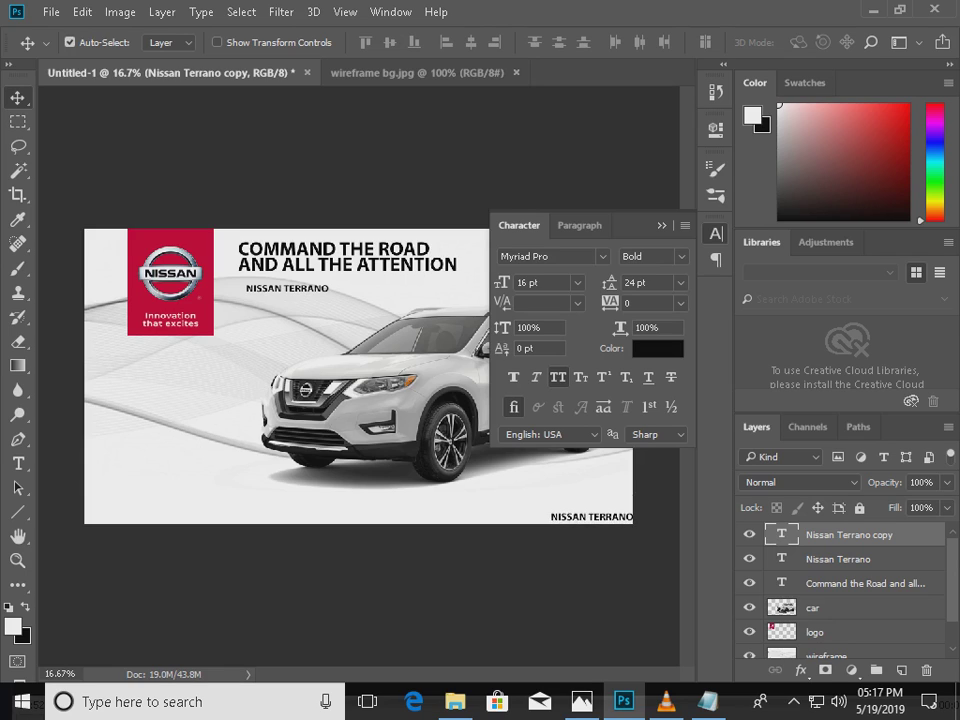
key("shift+Left")
key("shift+Left")
key("shift+Left")
key("shift+Left")
key("shift+Left")
key("shift+Left")
key("shift+Left")
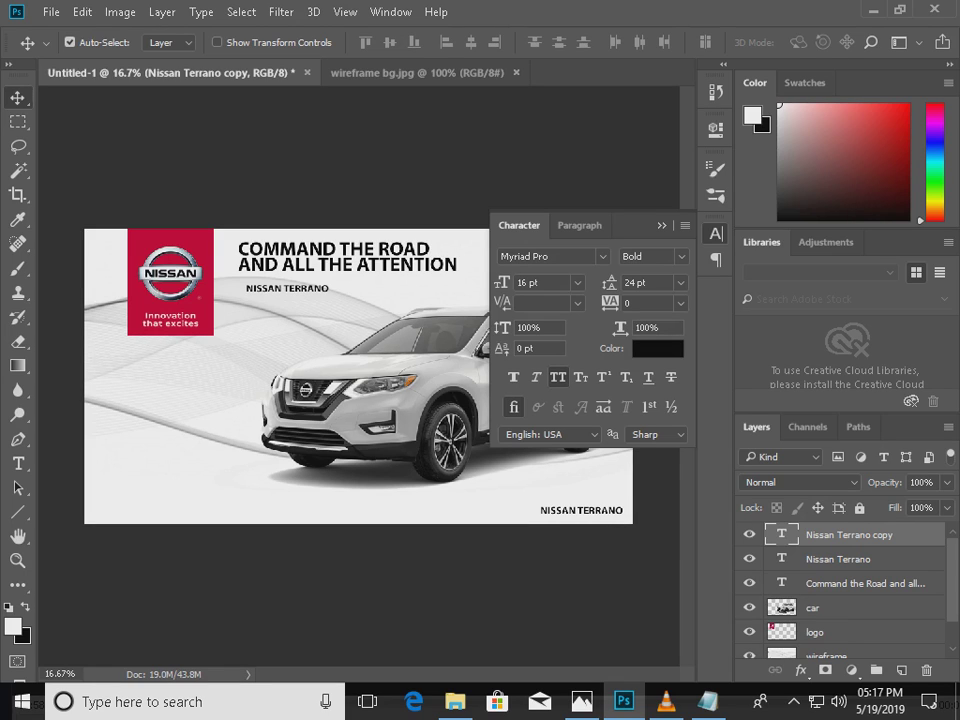
Recolor only the word Nissan in the lower-right text to c3002f and commit the edit.
double_click(782, 534)
double_click(547, 511)
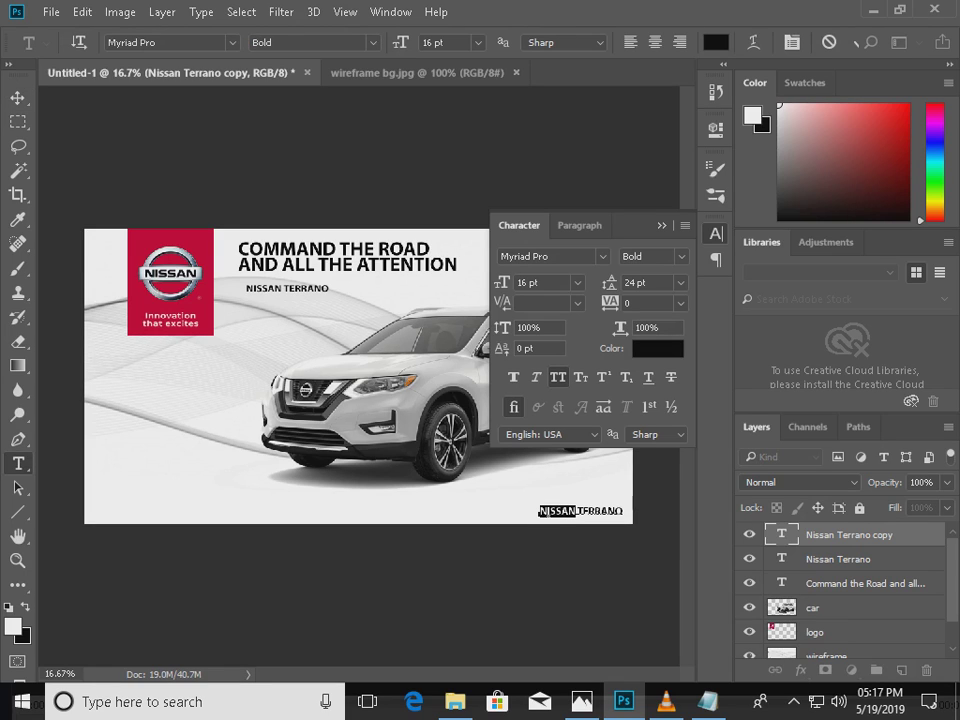
left_click(658, 349)
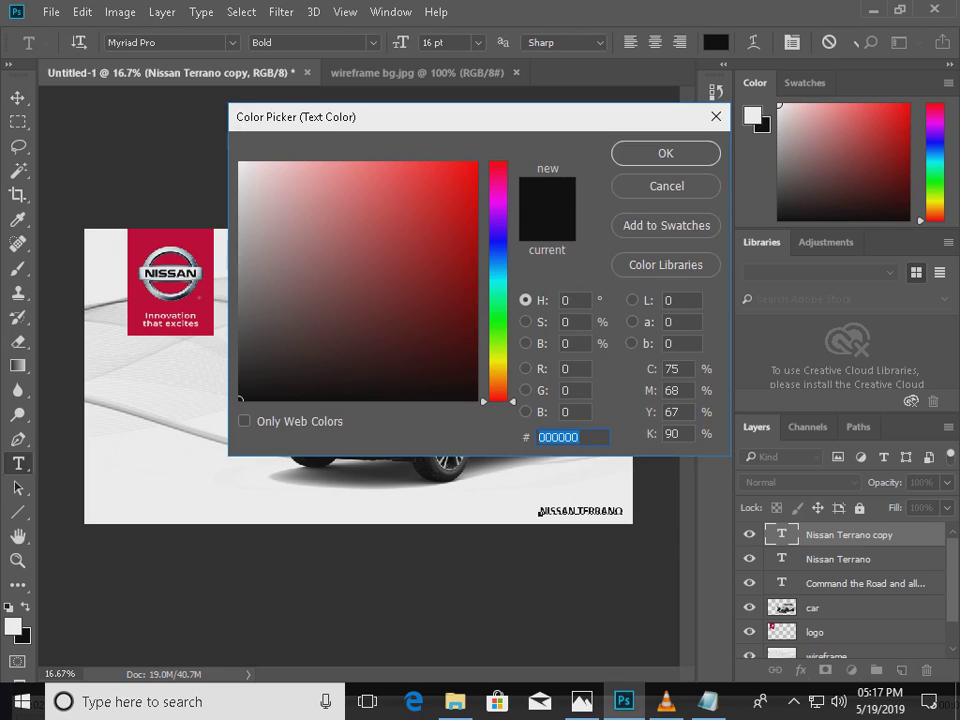
type("c3002f")
key("Return")
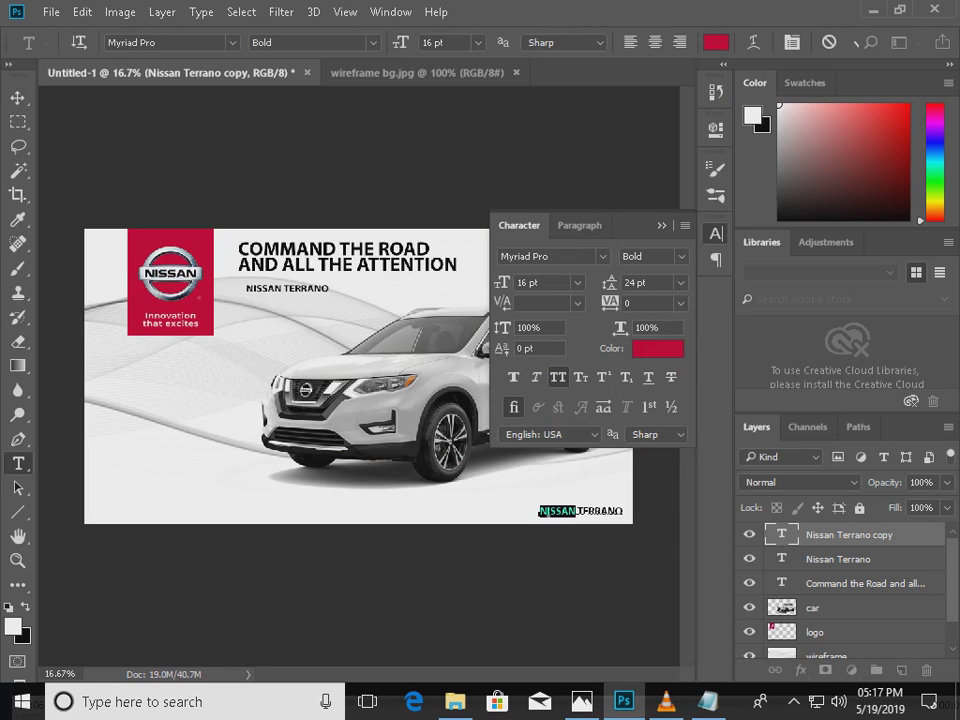
left_click(715, 234)
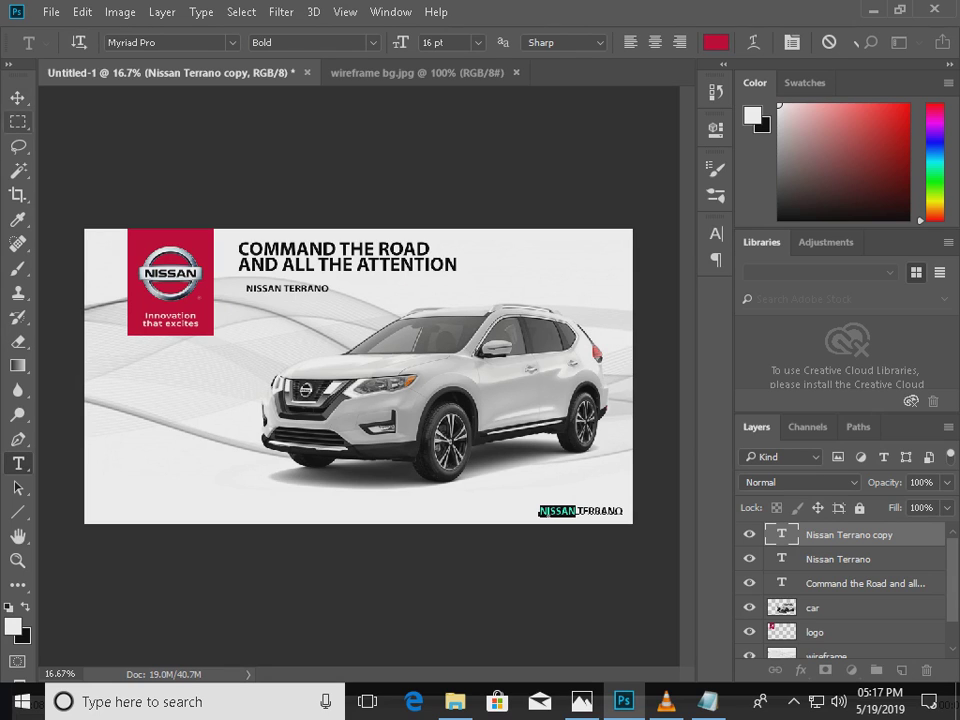
key("ctrl+Return")
key("v")
Switch to the copy file in Notepad and copy the two lines "Terrano" and "$2999 only ex-showroom".
key("alt+Tab")
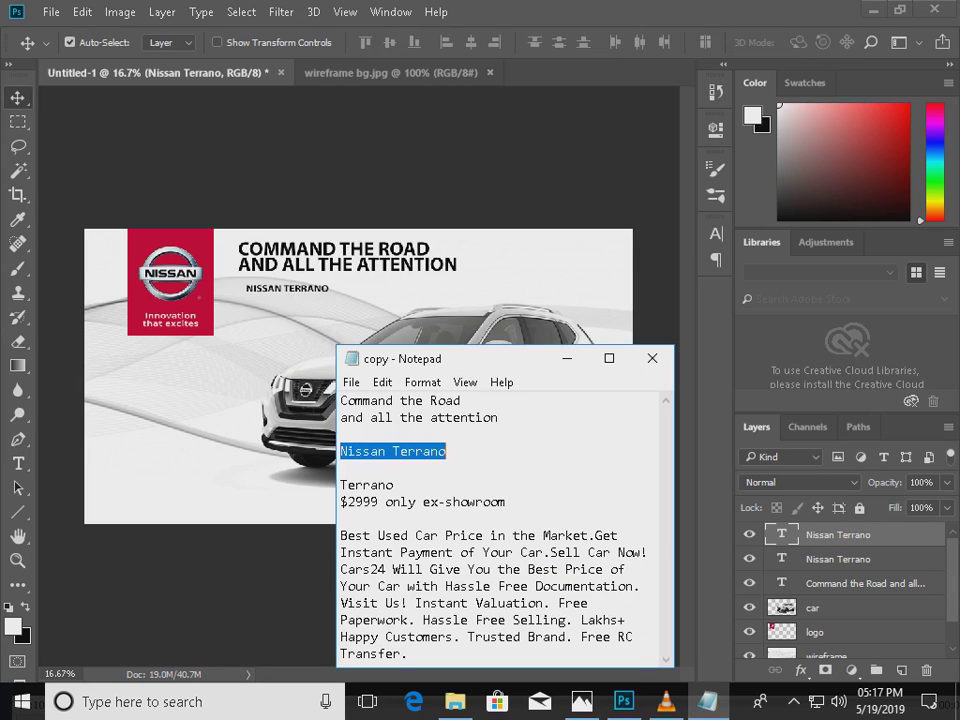
left_click_drag(396, 485, 340, 485)
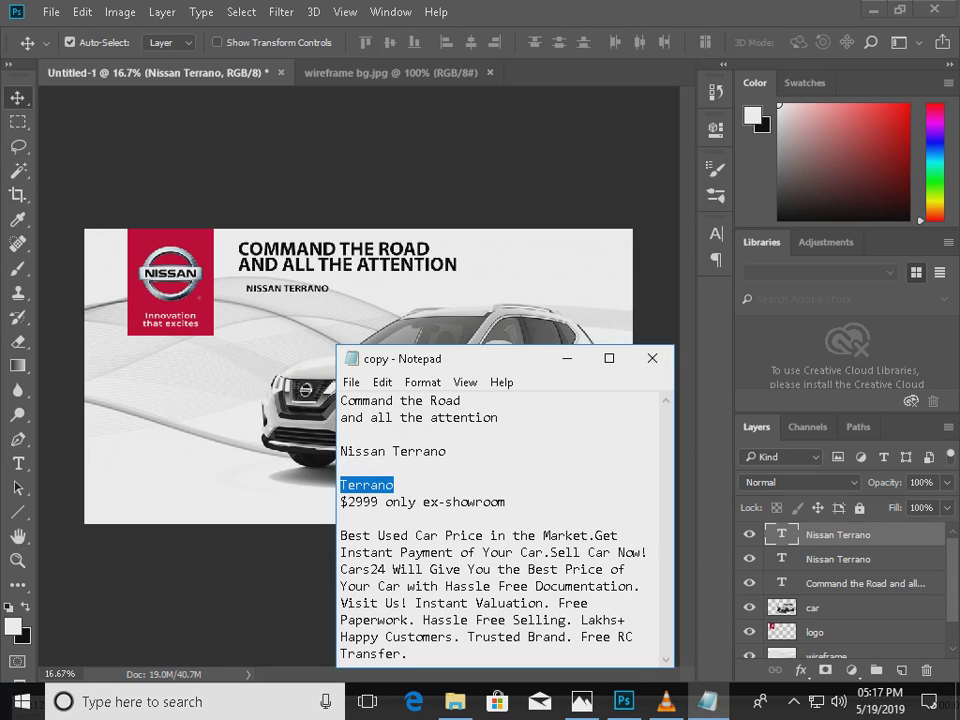
left_click(507, 502)
key("shift+Home")
key("shift+Up")
key("ctrl+c")
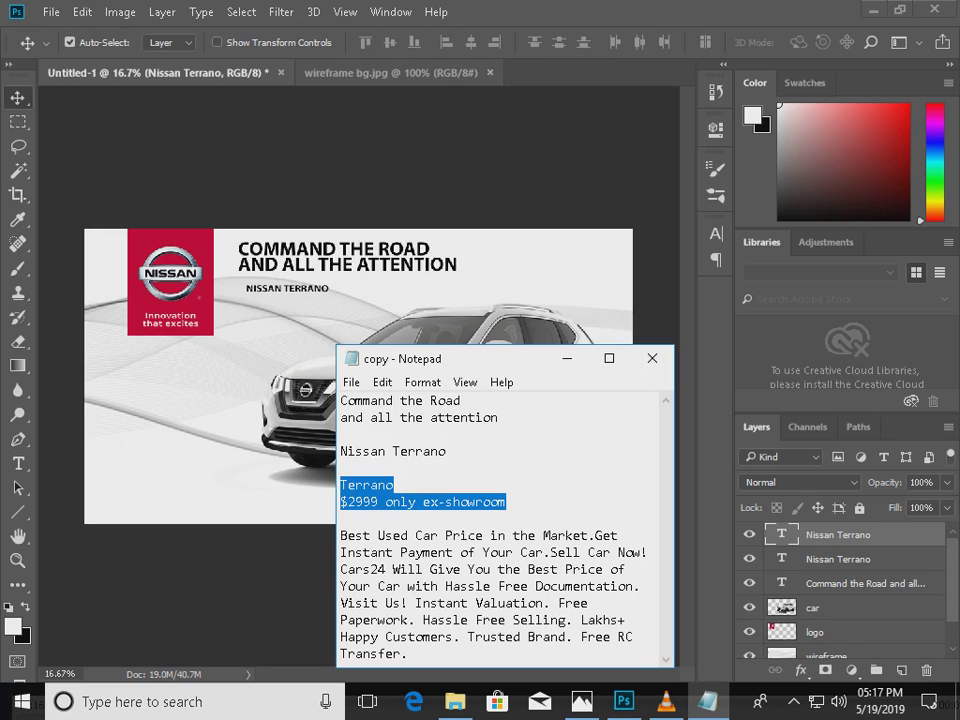
Switch back to Photoshop and add the copied Terrano and $2999 price lines as point text near the canvas's lower-left area.
key("alt+Tab")
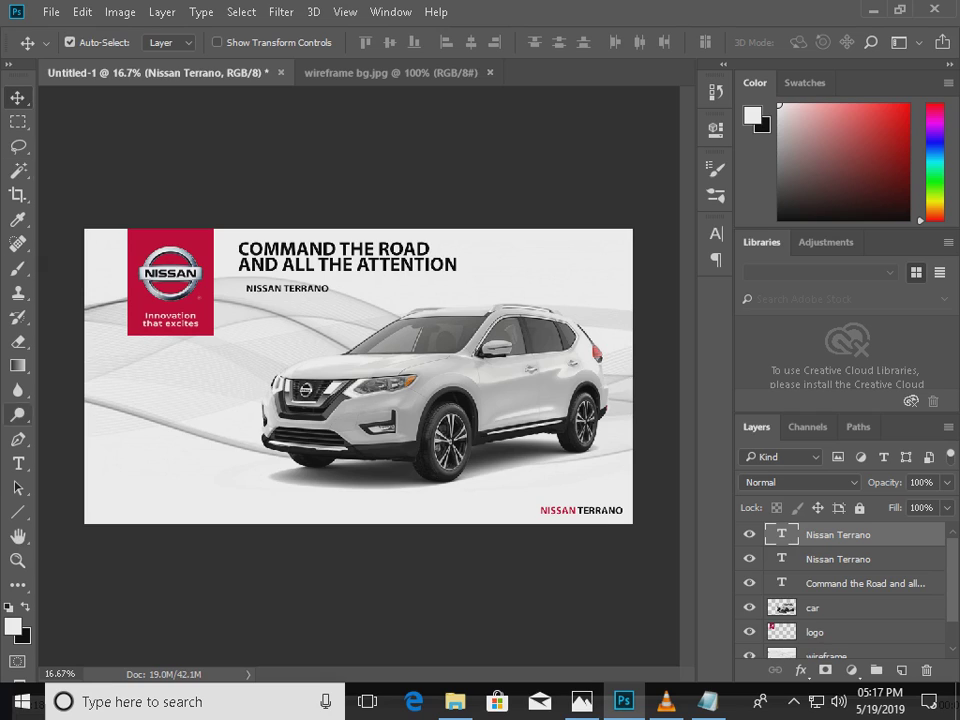
key("t")
left_click(97, 430)
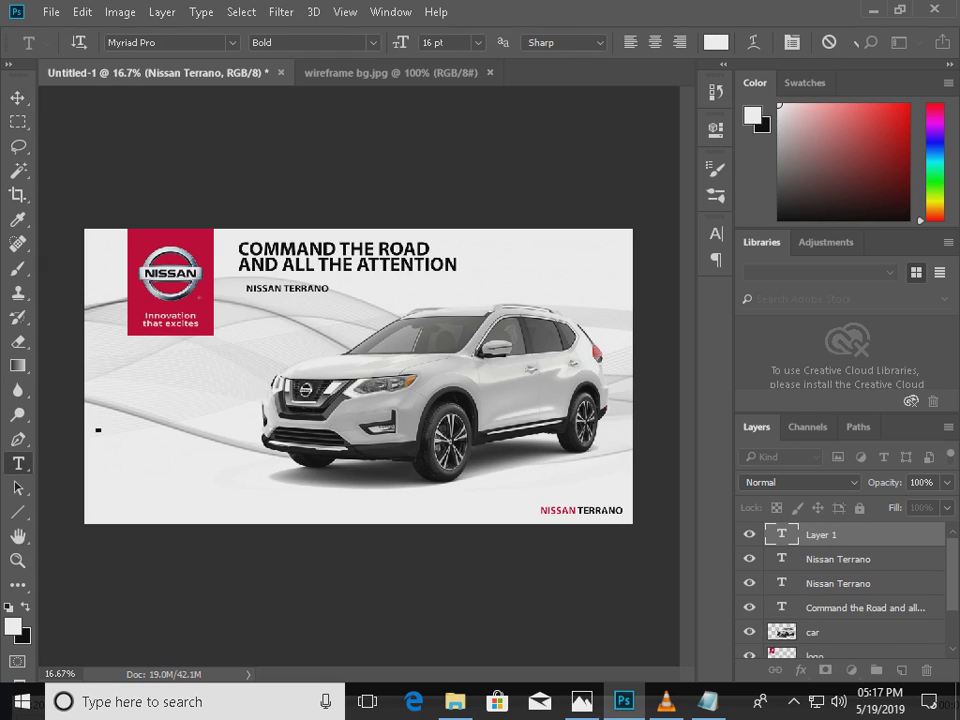
key("ctrl+v")
key("ctrl+Return")
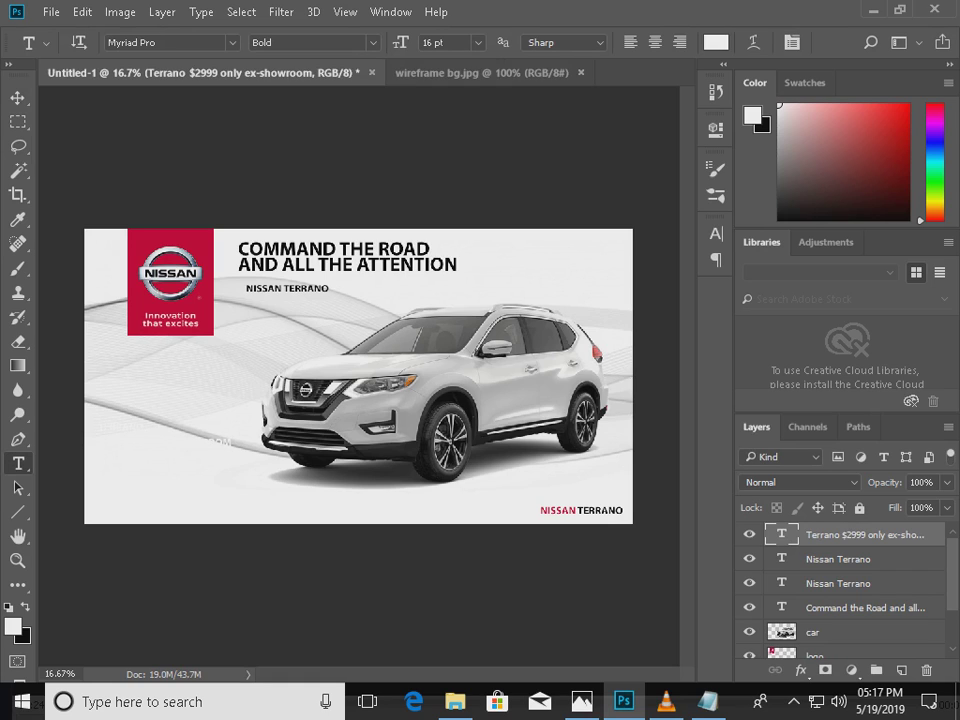
Set the color of the new Terrano price text to 000000.
left_click(716, 42)
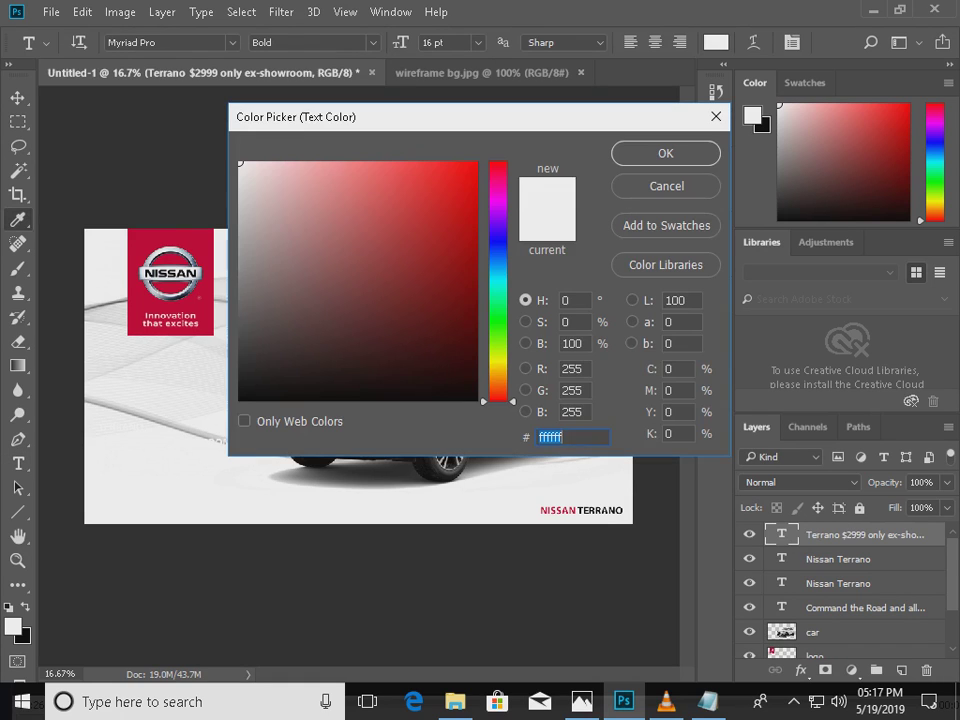
type("000000")
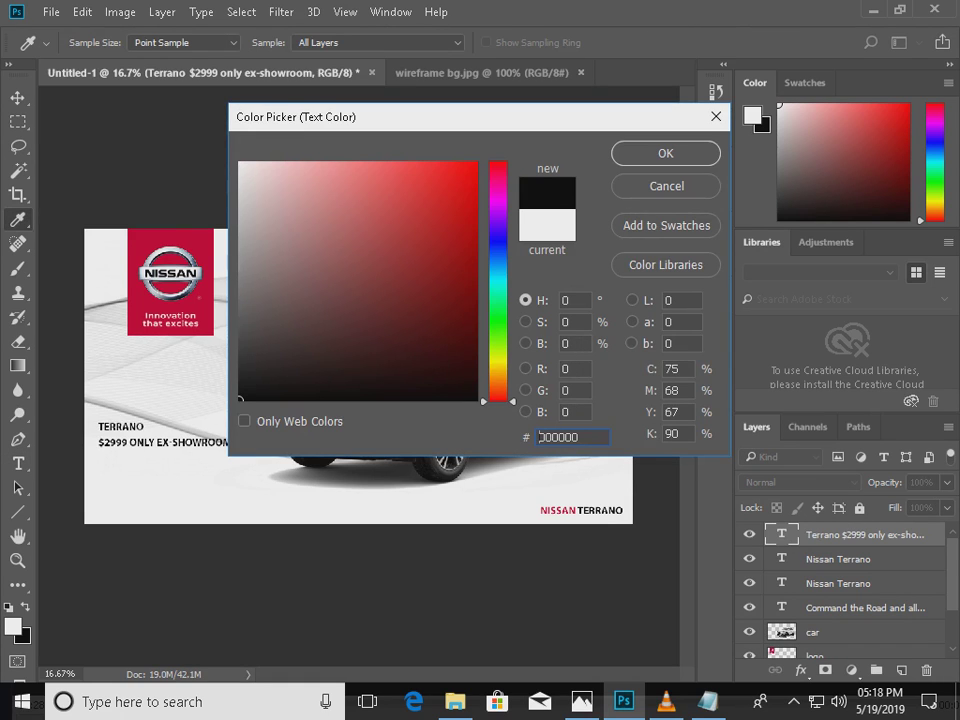
key("Return")
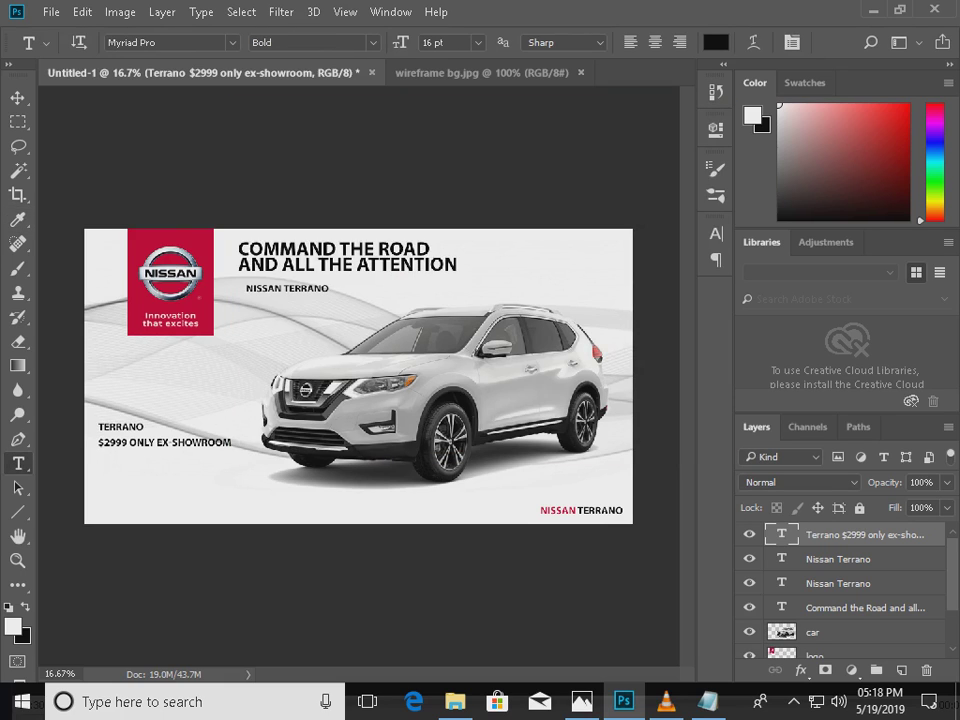
Set only the "$2999 only ex-showroom" line to 20 pt with a thinner Myriad Pro style and commit the edit.
left_click_drag(233, 442, 98, 440)
left_click(478, 42)
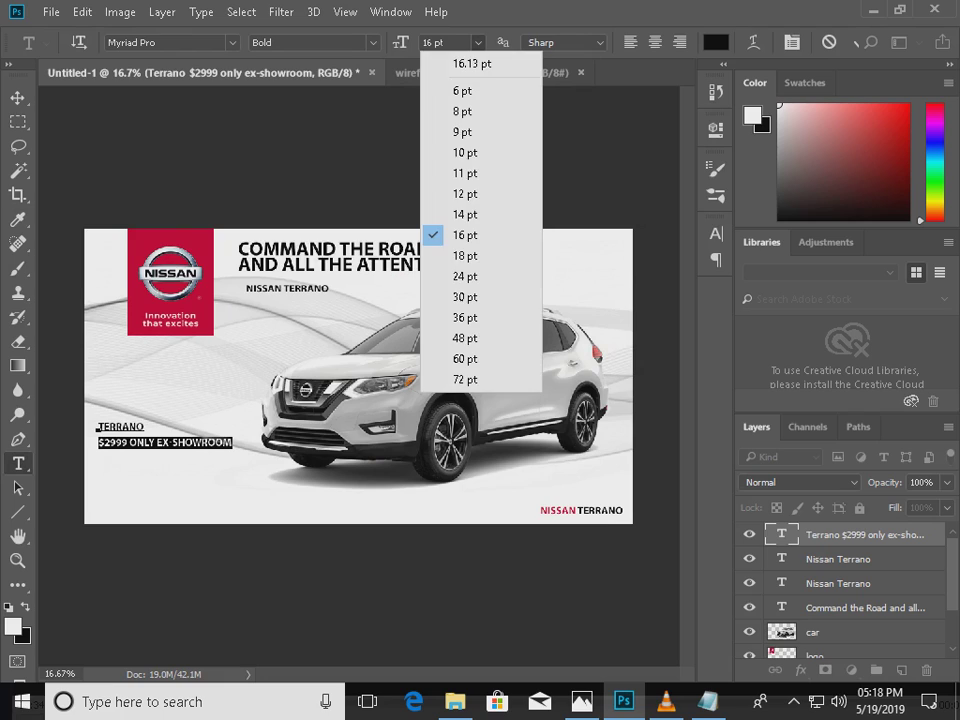
left_click(455, 274)
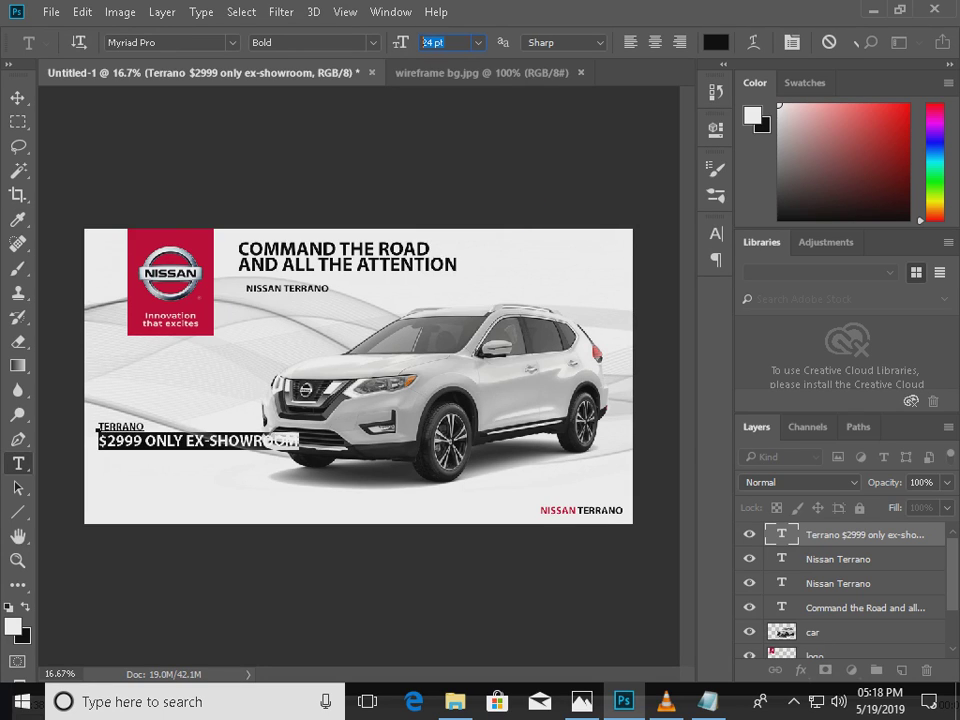
type("20")
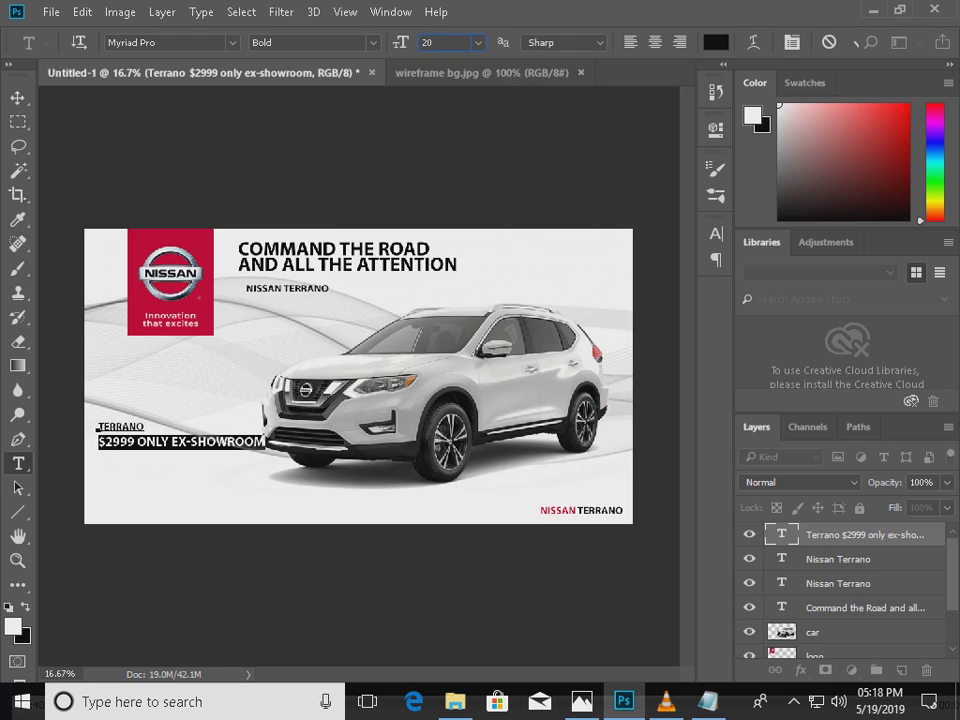
key("Return")
left_click(310, 42)
left_click(274, 120)
key("ctrl+Return")
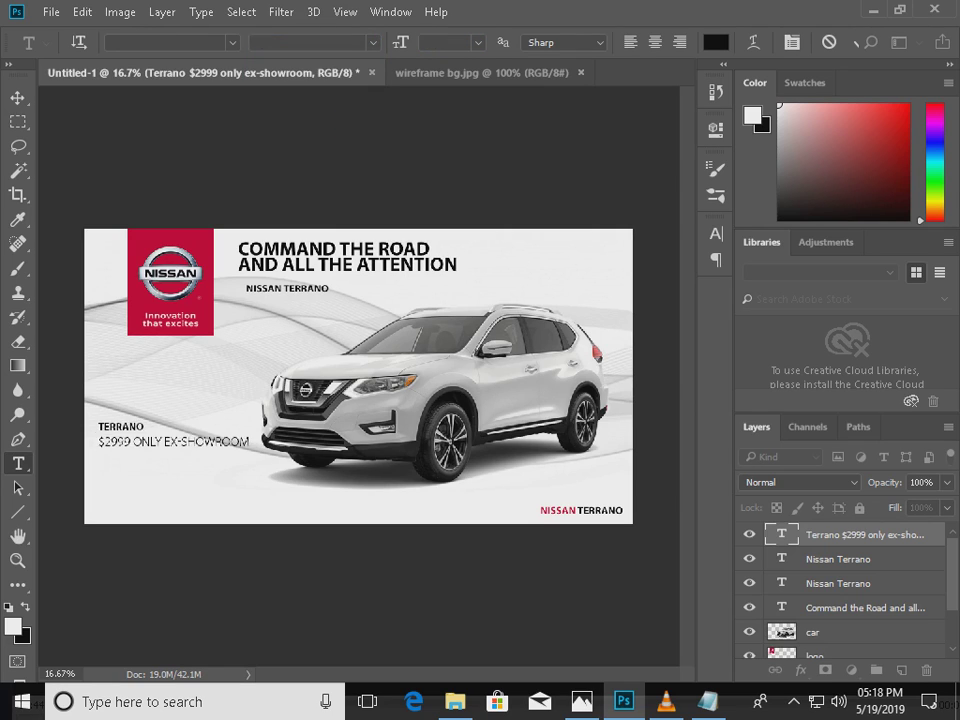
left_click_drag(145, 427, 97, 428)
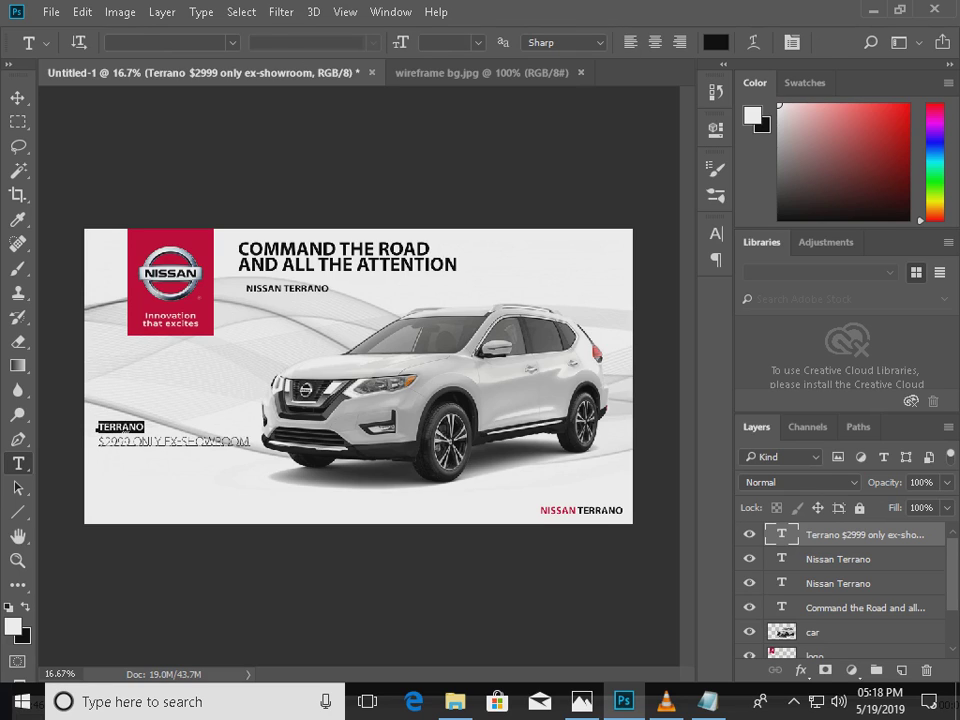
key("ctrl+Return")
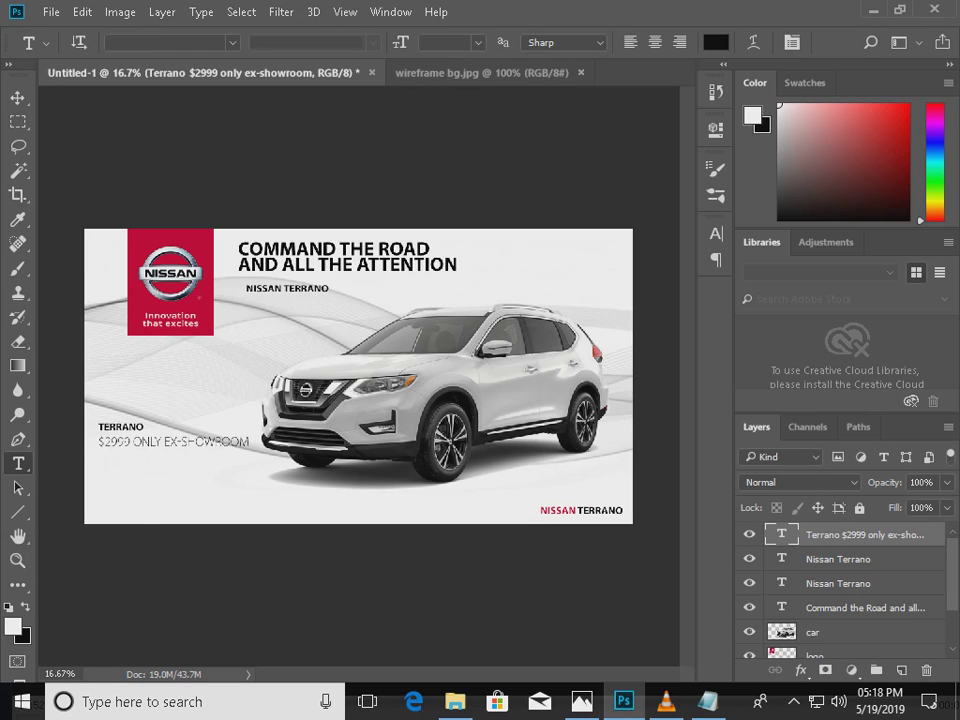
Create a wide paragraph text box below the price text, ending short of the Nissan Terrano text, with 12 pt Regular type.
left_click_drag(100, 421, 521, 513)
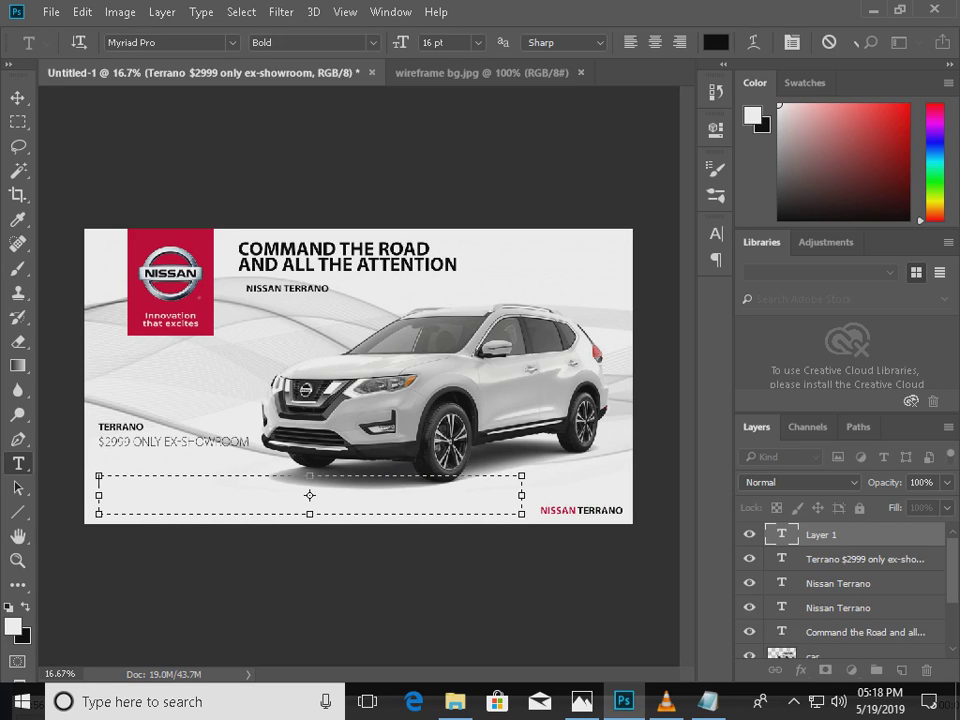
left_click(478, 42)
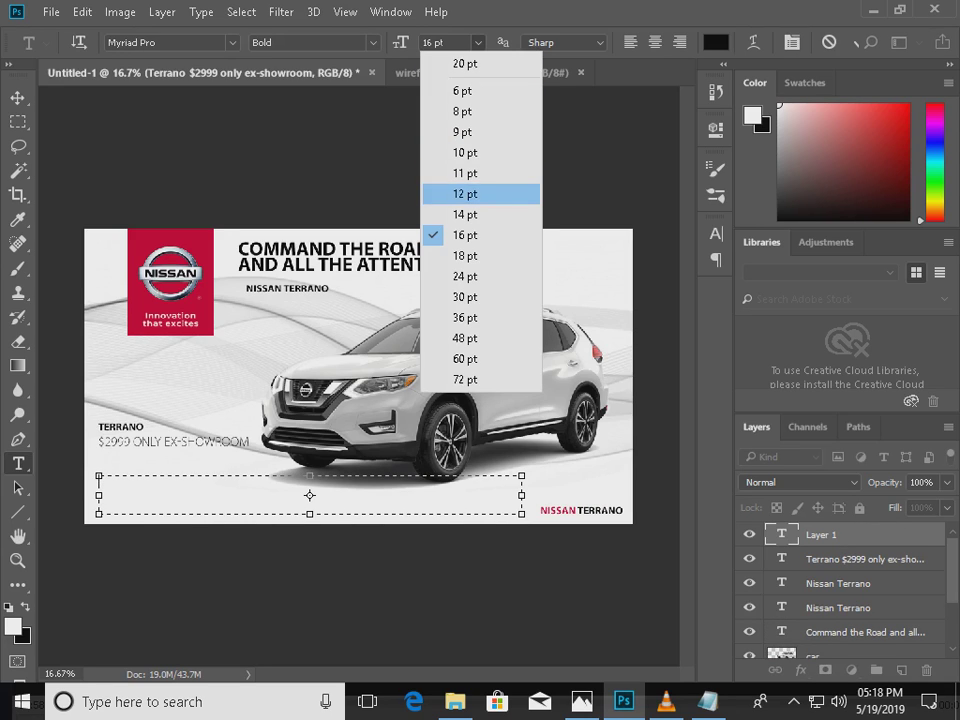
left_click(445, 191)
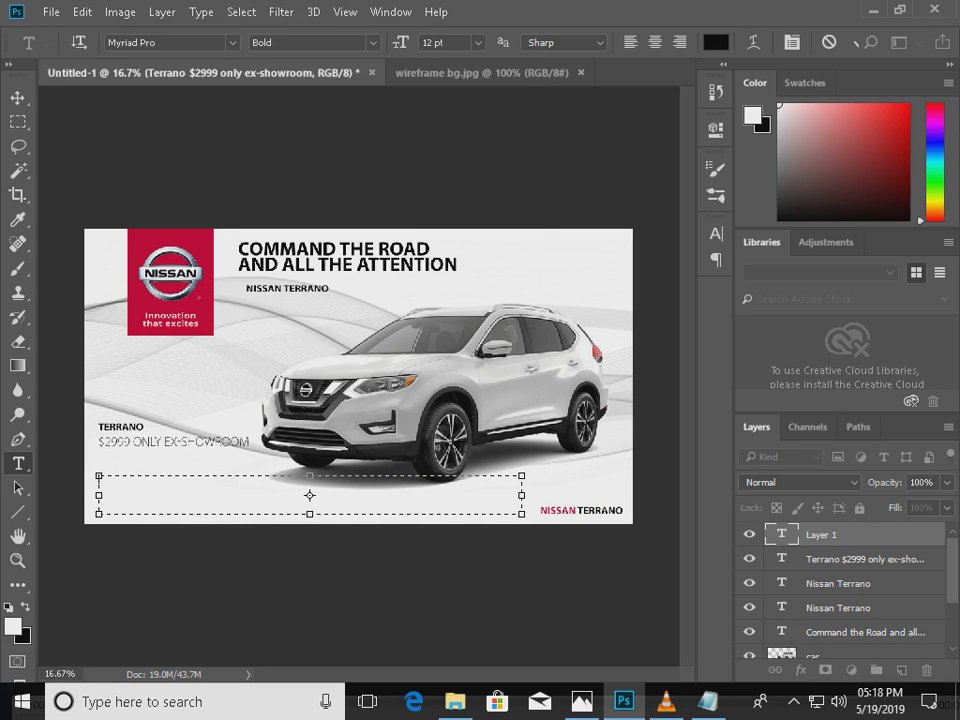
left_click(310, 42)
left_click(300, 71)
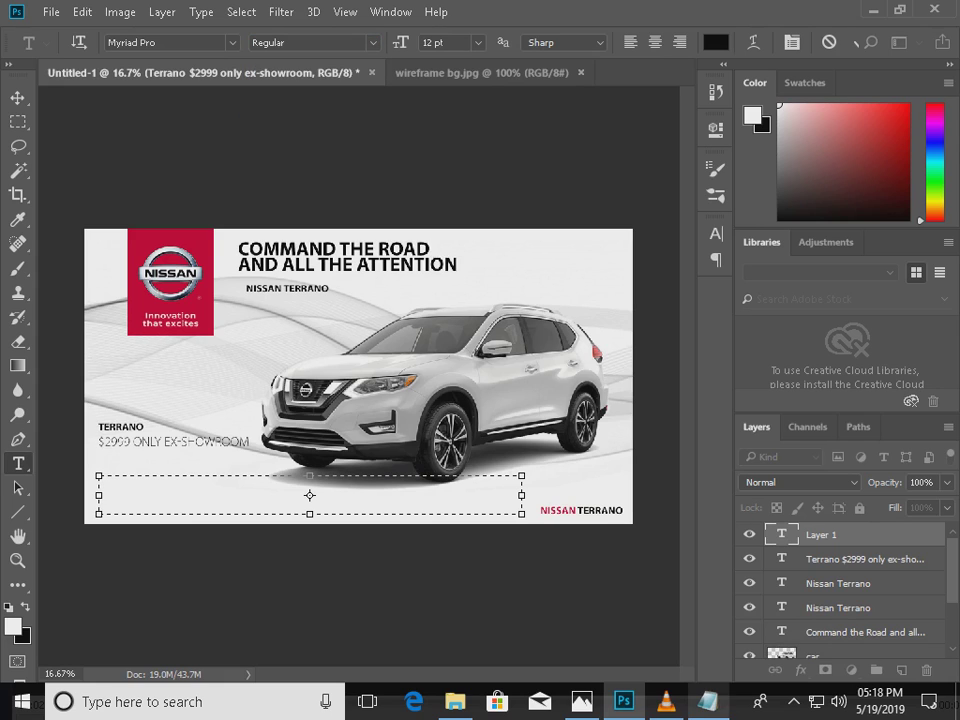
Copy the "Best Used Car Price in the Market" paragraph from the Notepad copy file and paste it into the Photoshop text box.
key("alt+Tab")
left_click_drag(341, 536, 410, 654)
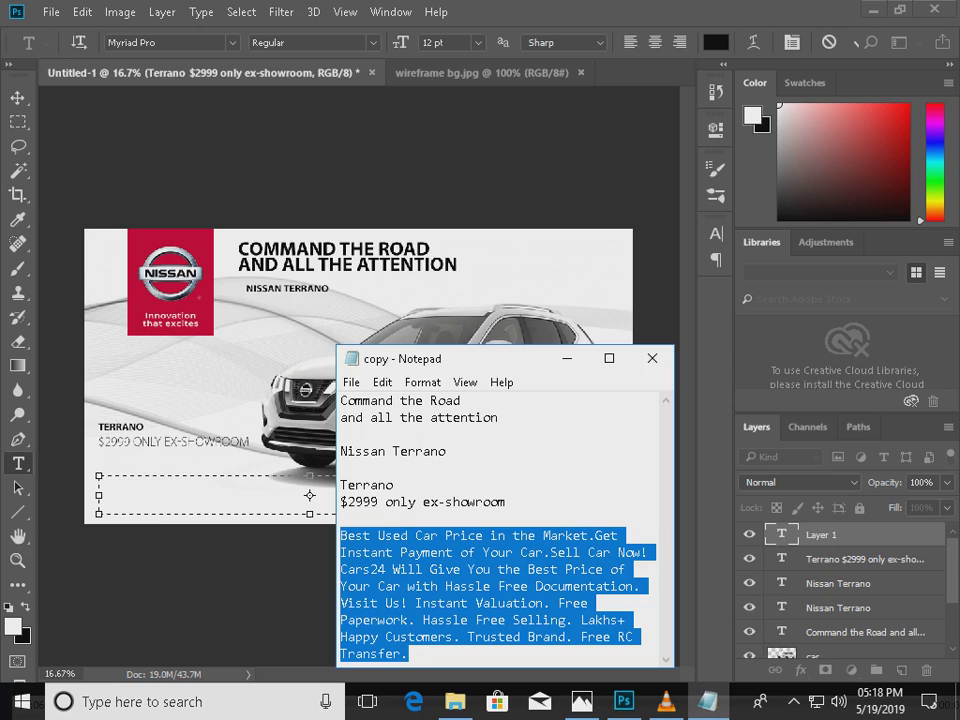
key("alt+Tab")
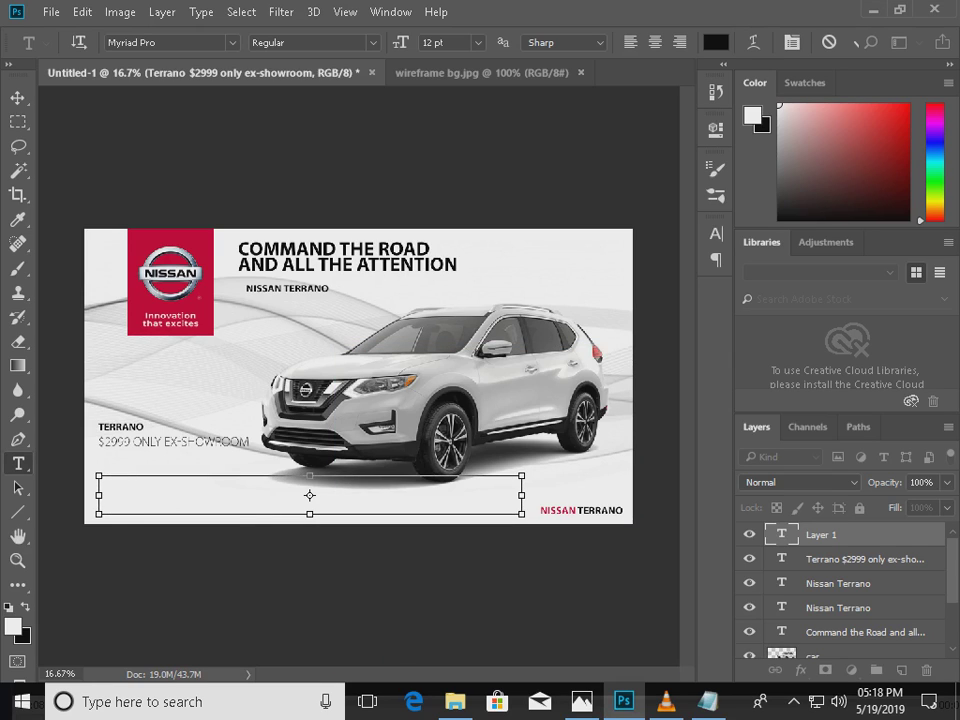
key("ctrl+v")
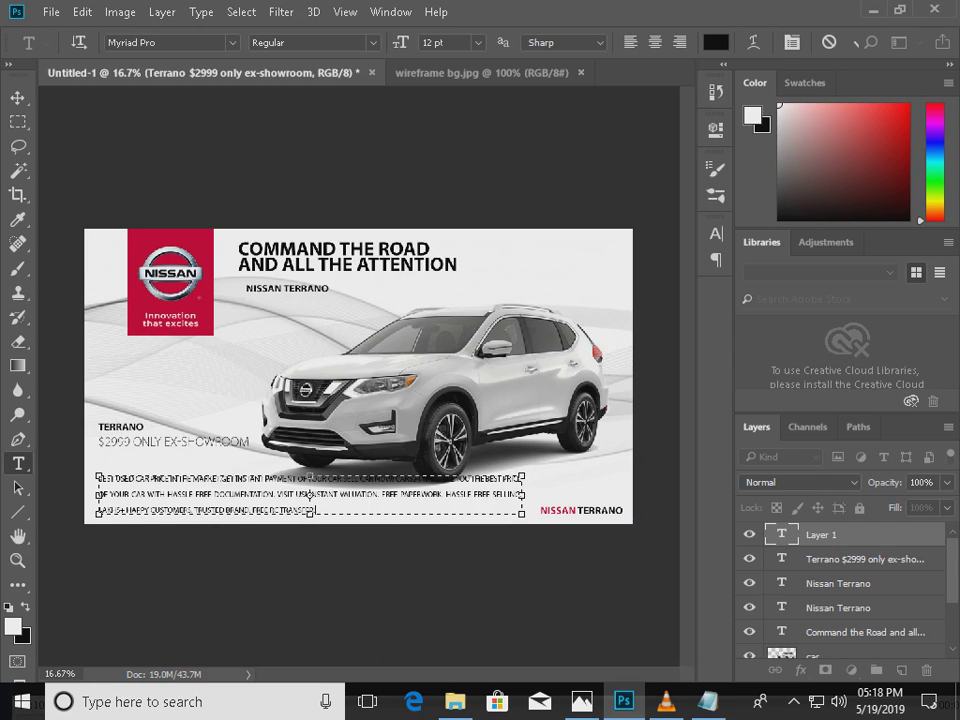
Commit the pasted paragraph text and set its leading to Auto.
left_click(716, 233)
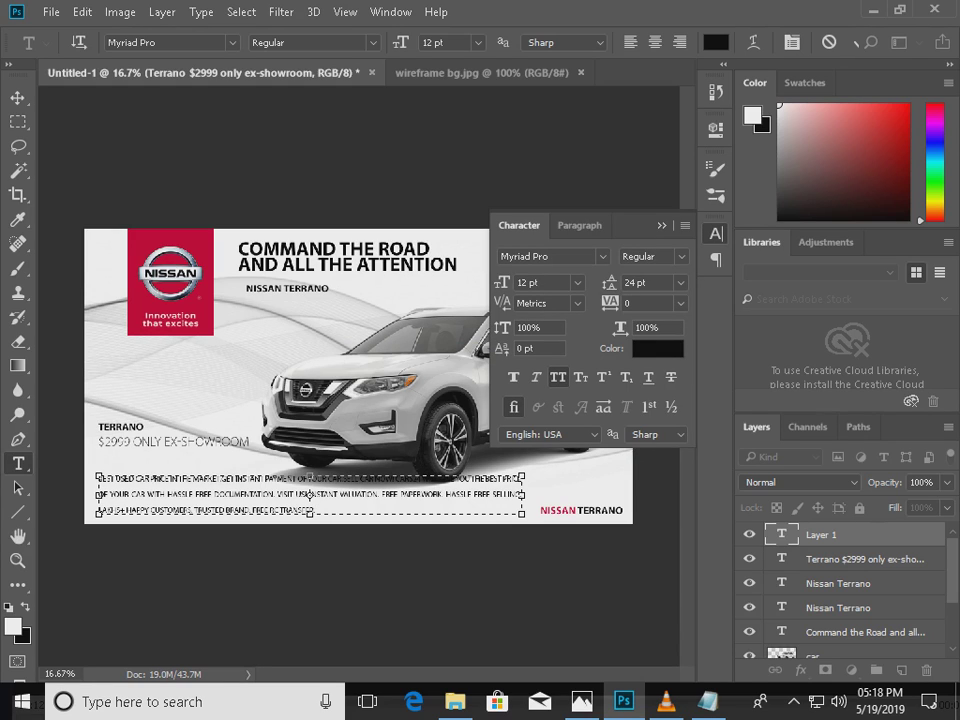
left_click(680, 282)
left_click(640, 302)
left_click(716, 233)
key("ctrl+Return")
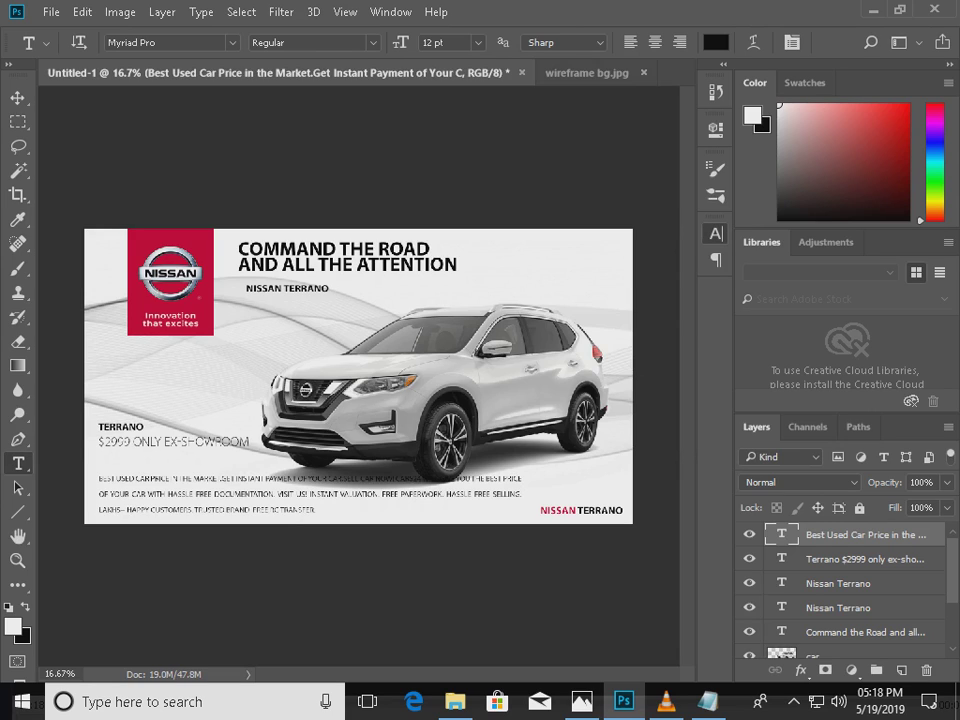
left_click(716, 233)
left_click(680, 282)
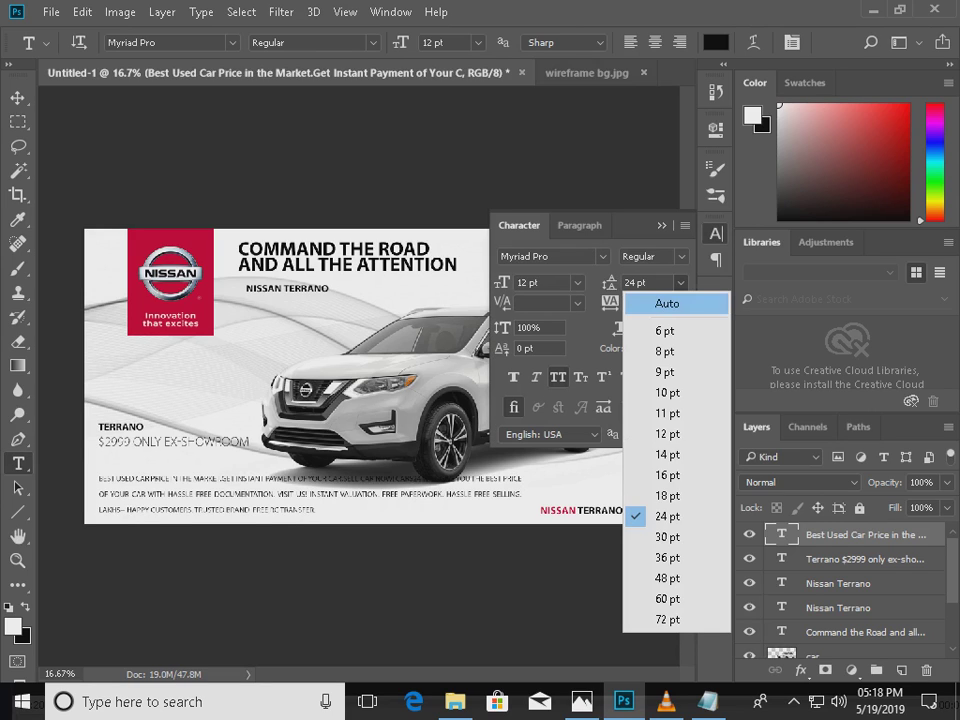
left_click(645, 302)
left_click(150, 43)
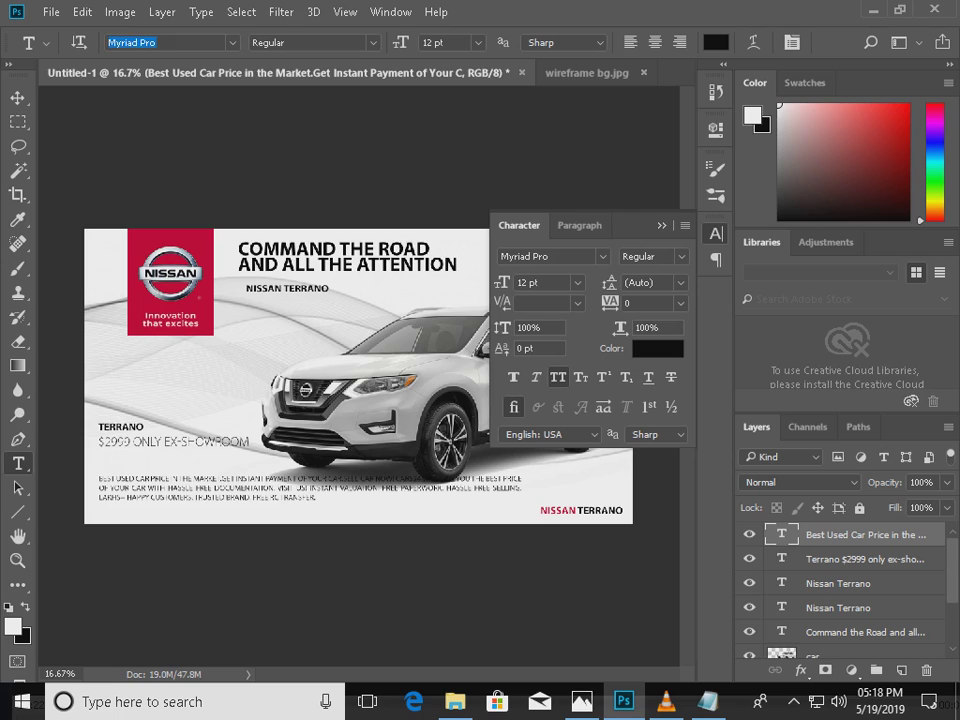
left_click(661, 226)
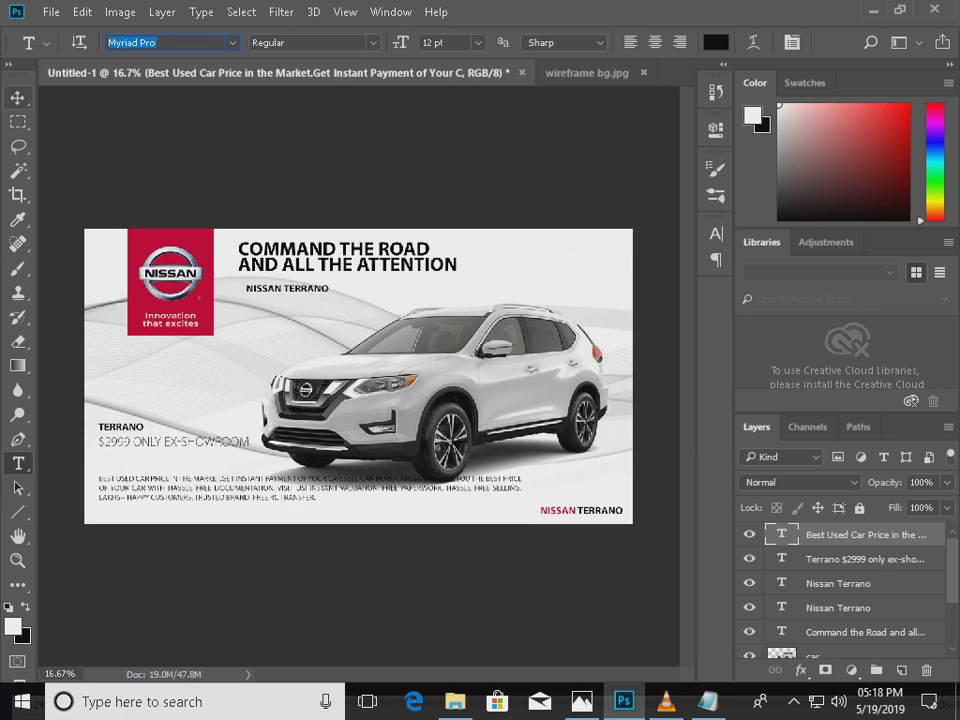
Nudge the paragraph text down in large steps until its last line is level with the lower-right Nissan Terrano text.
left_click(18, 98)
key("shift+Down")
key("shift+Down")
key("shift+Down")
key("shift+Down")
key("shift+Down")
key("shift+Down")
key("shift+Down")
key("shift+Down")
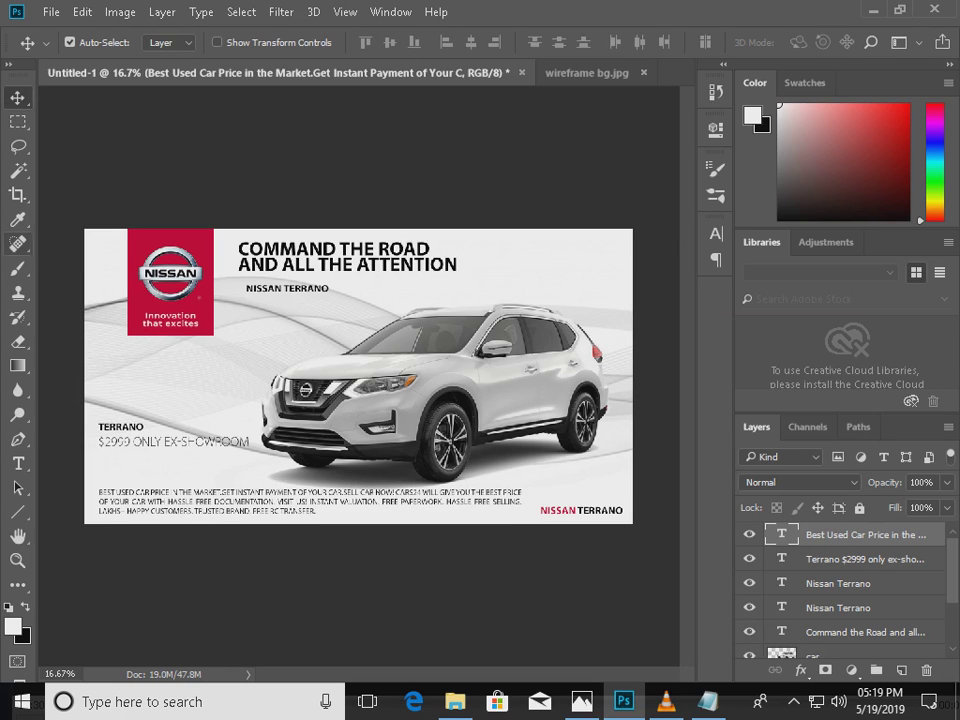
Make a Single Row Marquee selection between the TERRANO line and the $2999 price line.
key("z")
left_click_drag(88, 398, 268, 500)
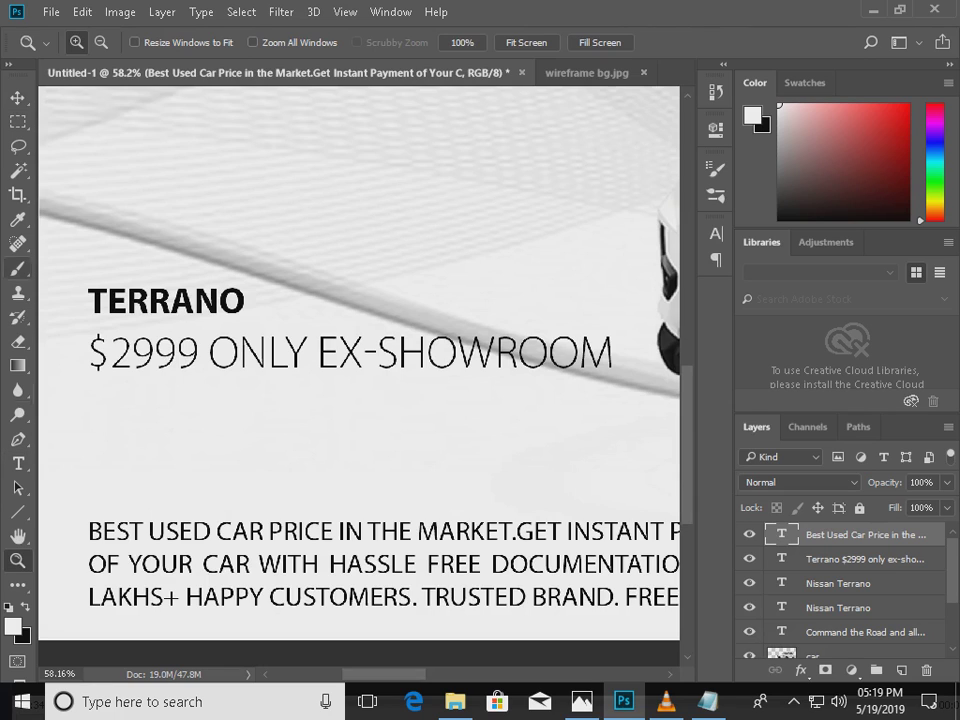
left_click(18, 121)
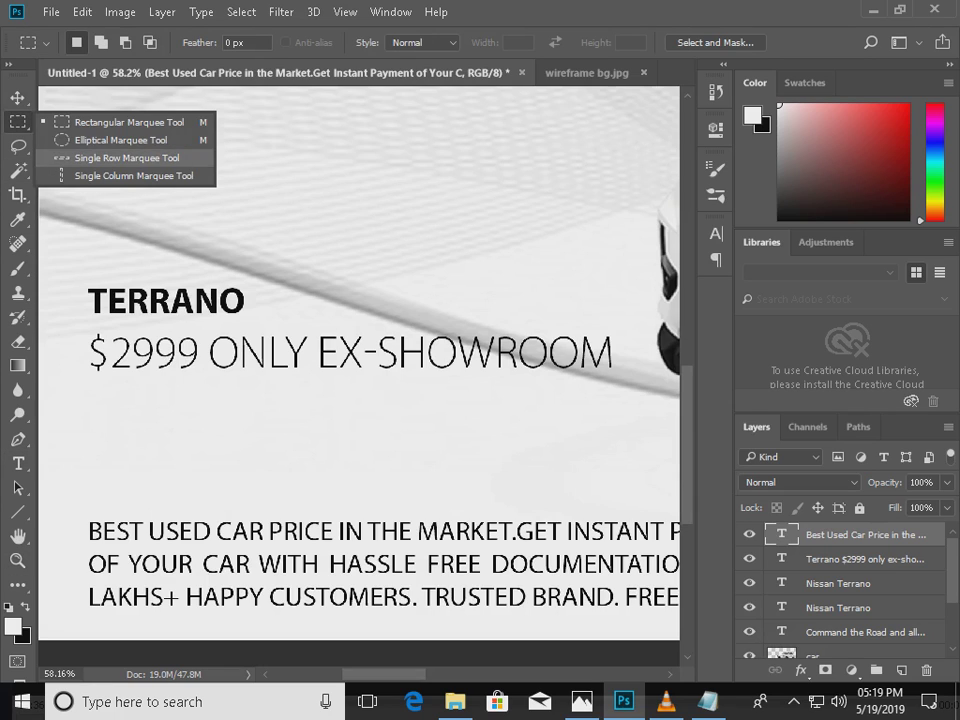
left_click(112, 158)
left_click(180, 323)
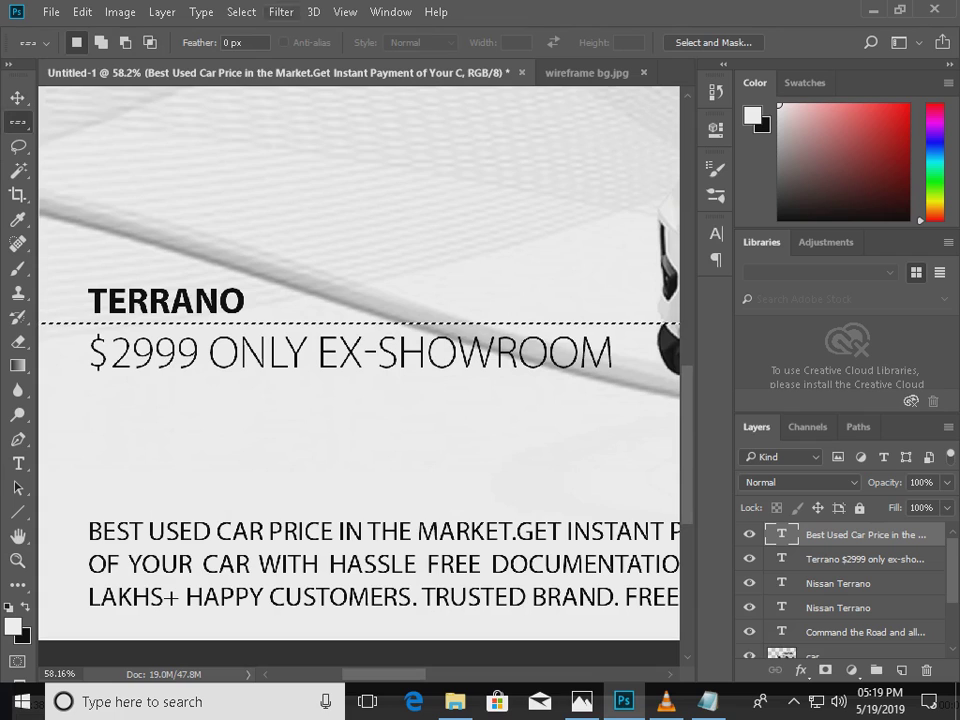
Expand the single-row selection by 4 pixels.
left_click(241, 11)
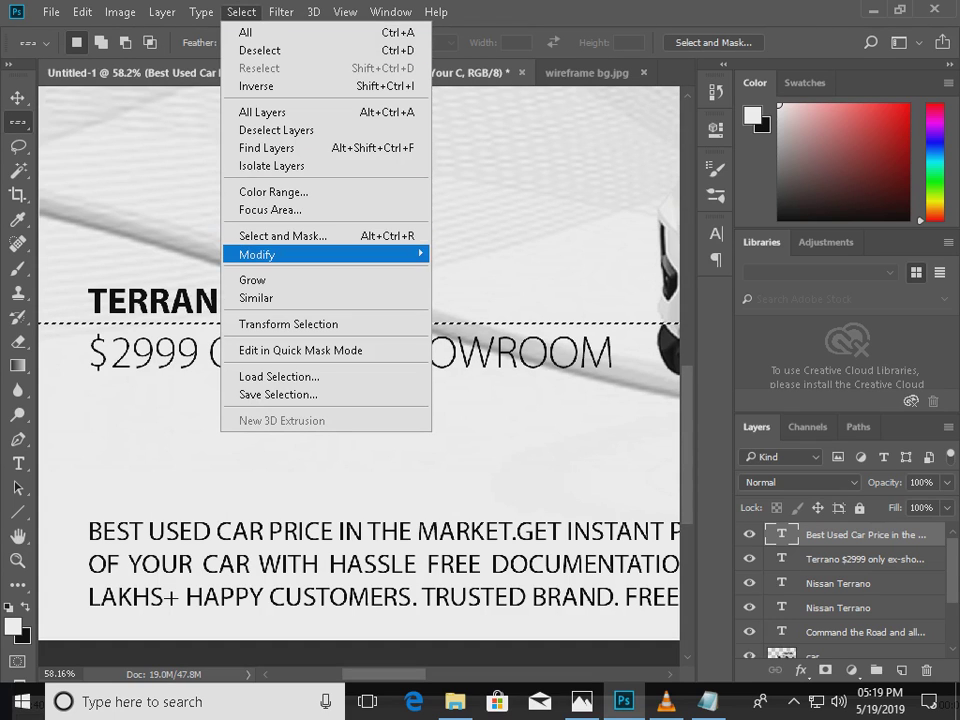
mouse_move(320, 254)
left_click(470, 289)
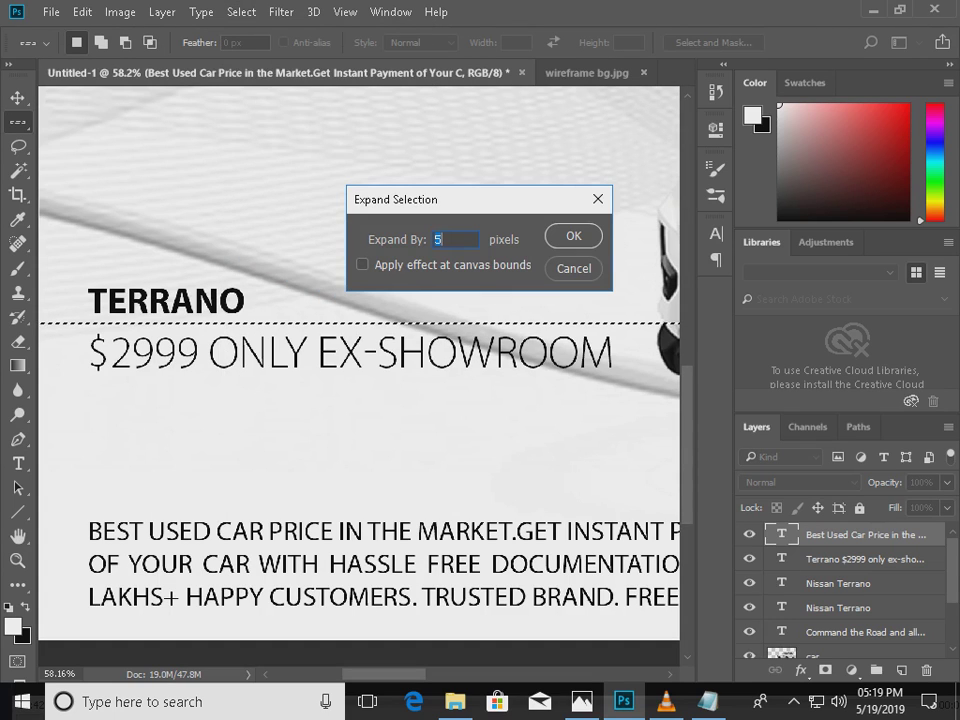
type("6")
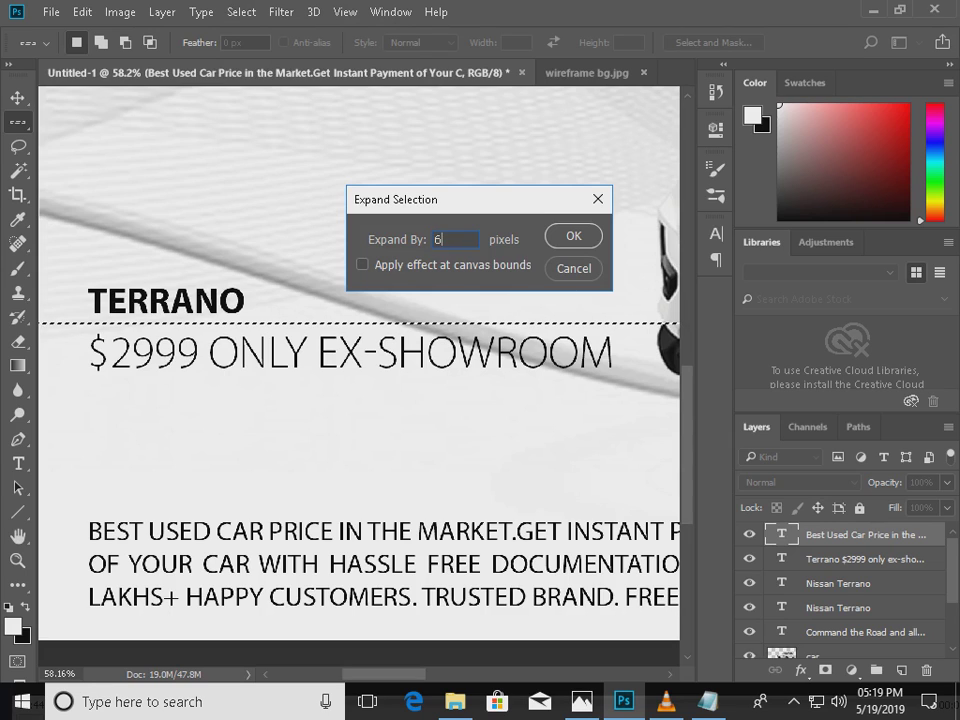
key("BackSpace")
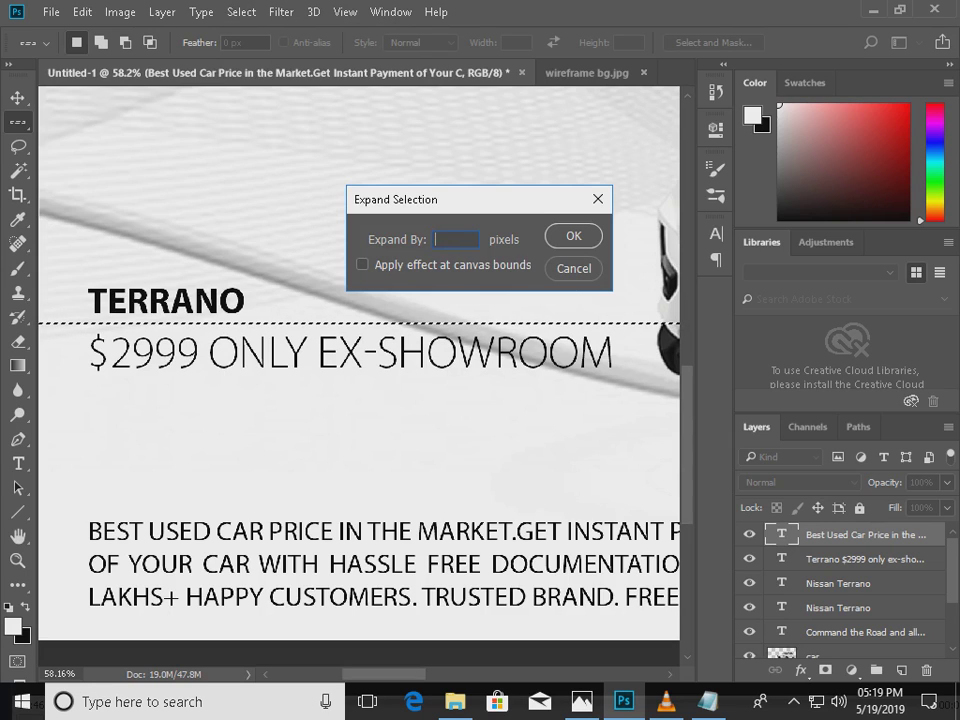
type("4")
key("Return")
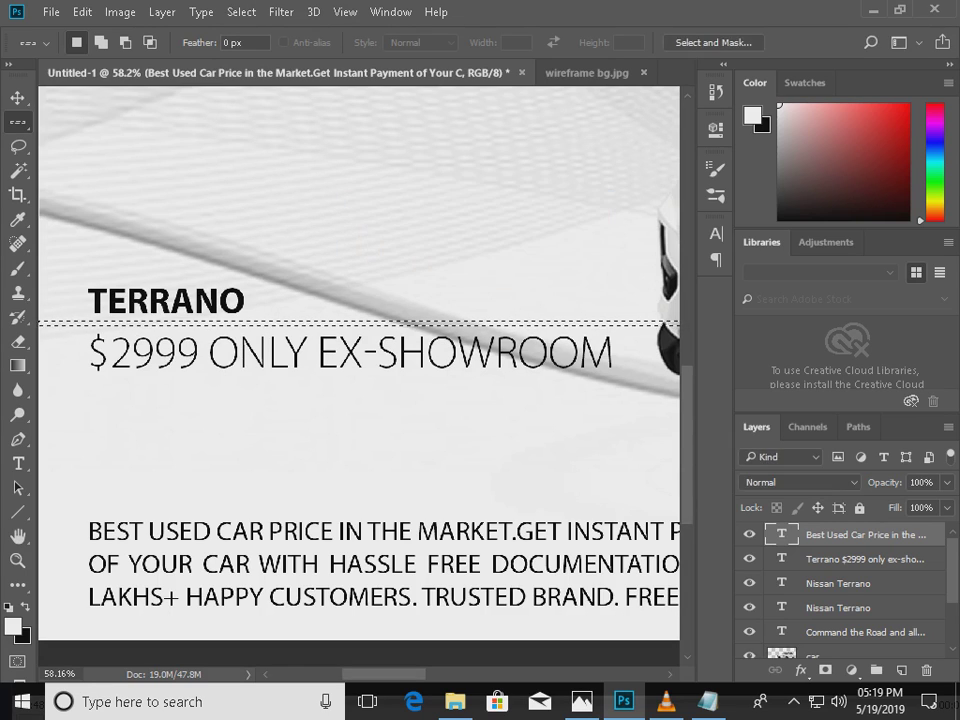
Create a new layer and fill the row selection with black to form a divider line.
key("ctrl+shift+alt+n")
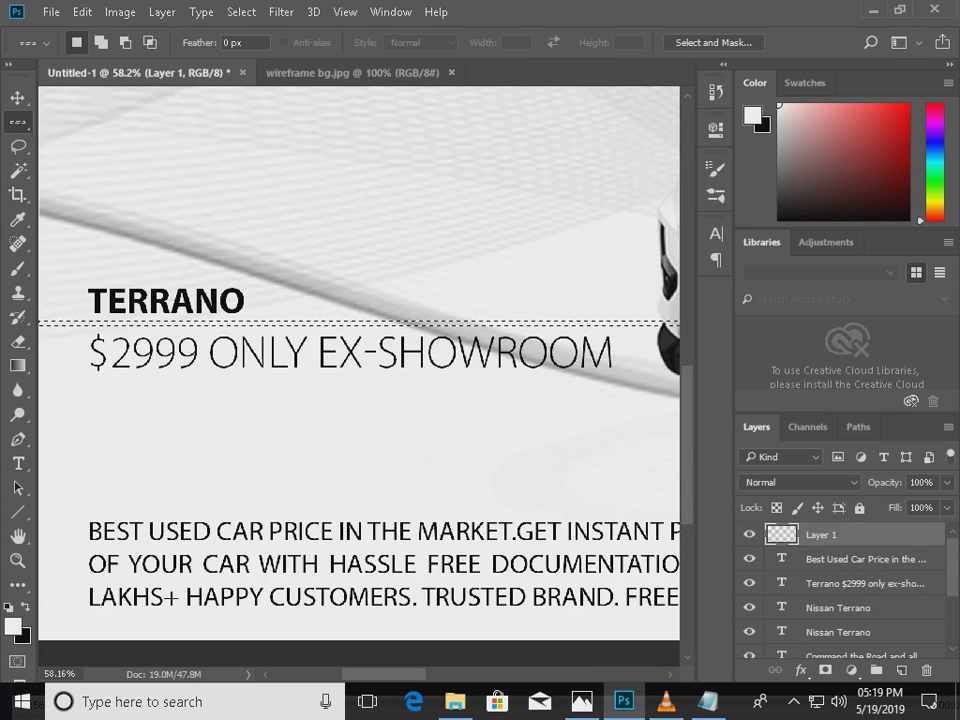
key("alt+BackSpace")
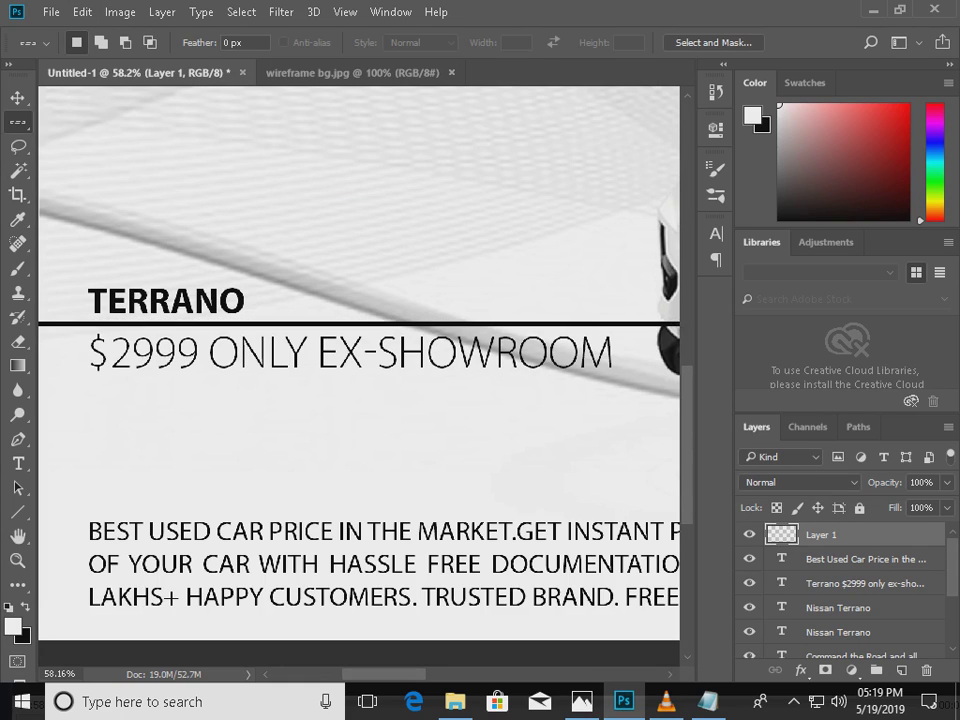
Delete the part of the divider line that extends past the end of the $2999 price text across the car.
key("ctrl+0")
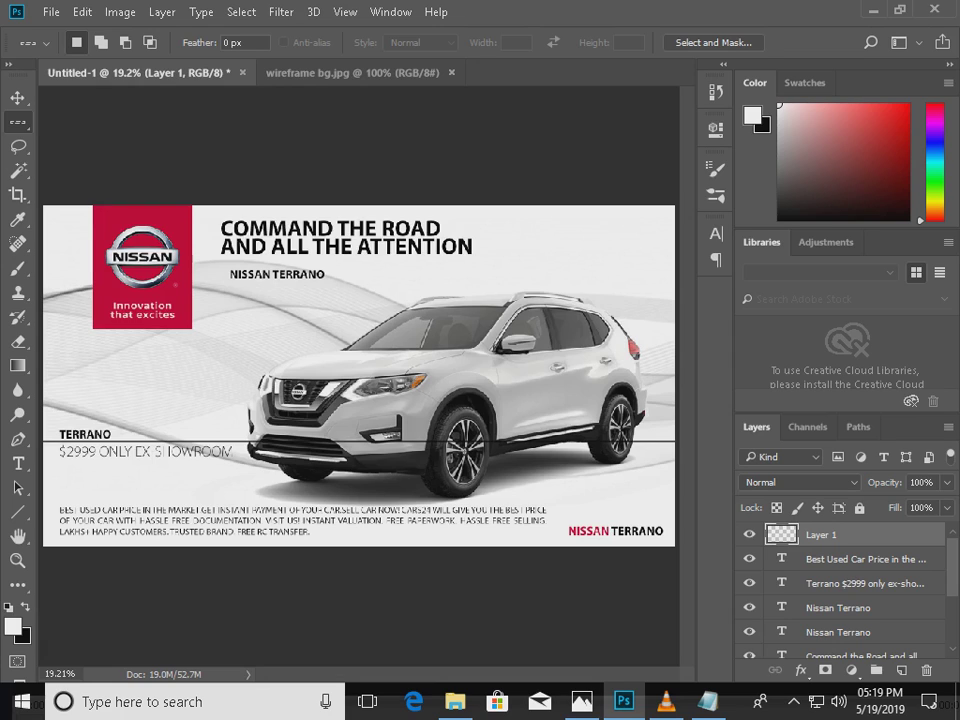
key("m")
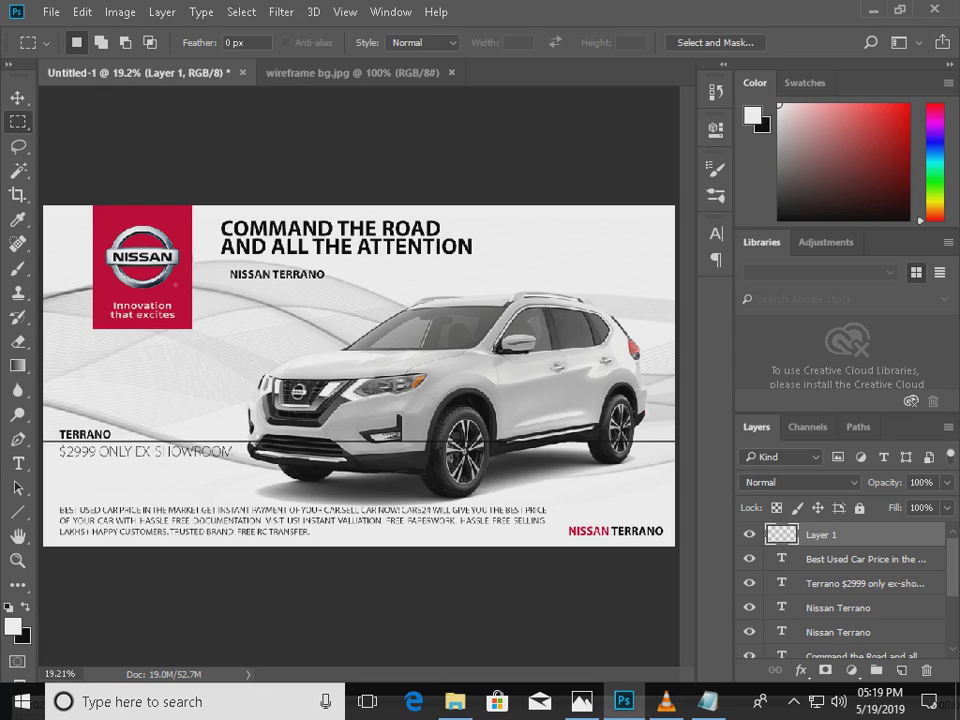
left_click_drag(676, 407, 237, 546)
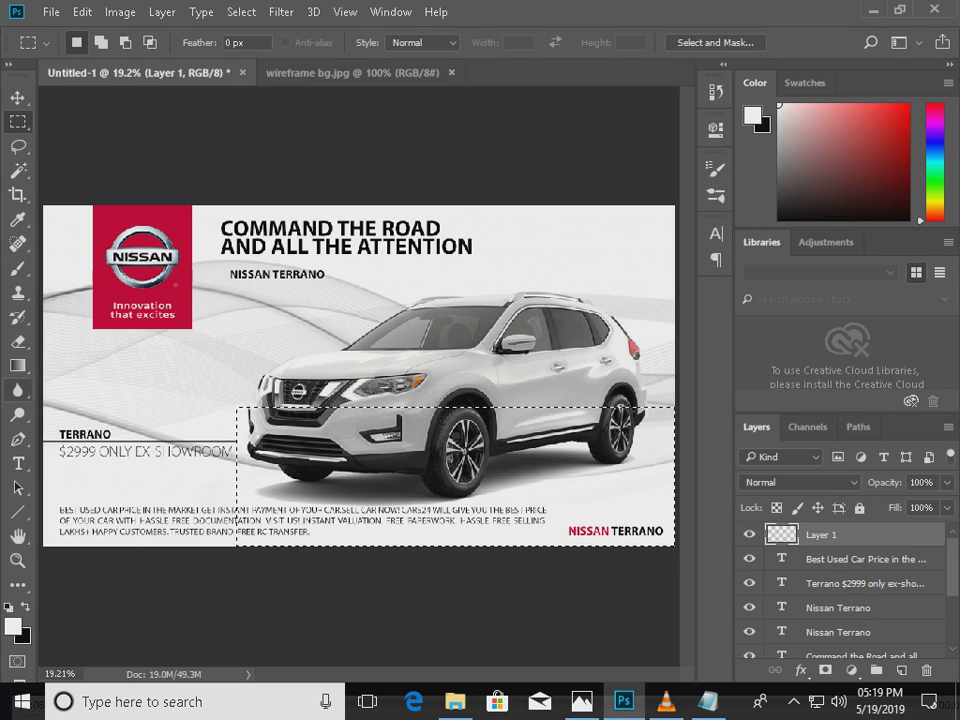
key("Delete")
key("ctrl+d")
Trim the divider line's other end in the canvas margin just before the TERRANO text and clear the selection.
left_click_drag(43, 387, 55, 546)
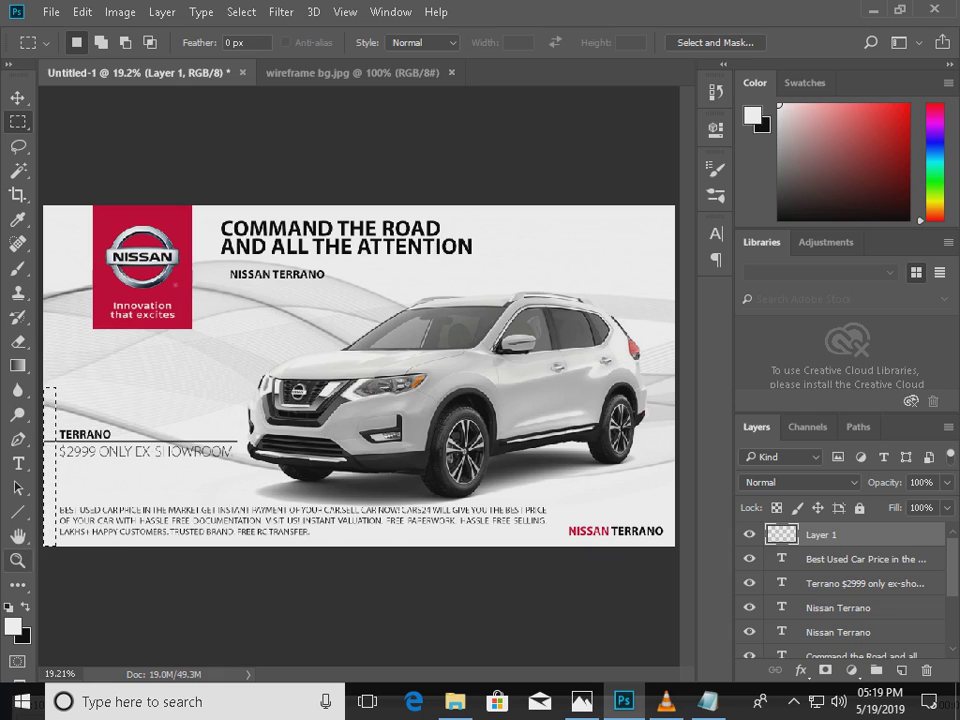
key("Delete")
key("ctrl+d")
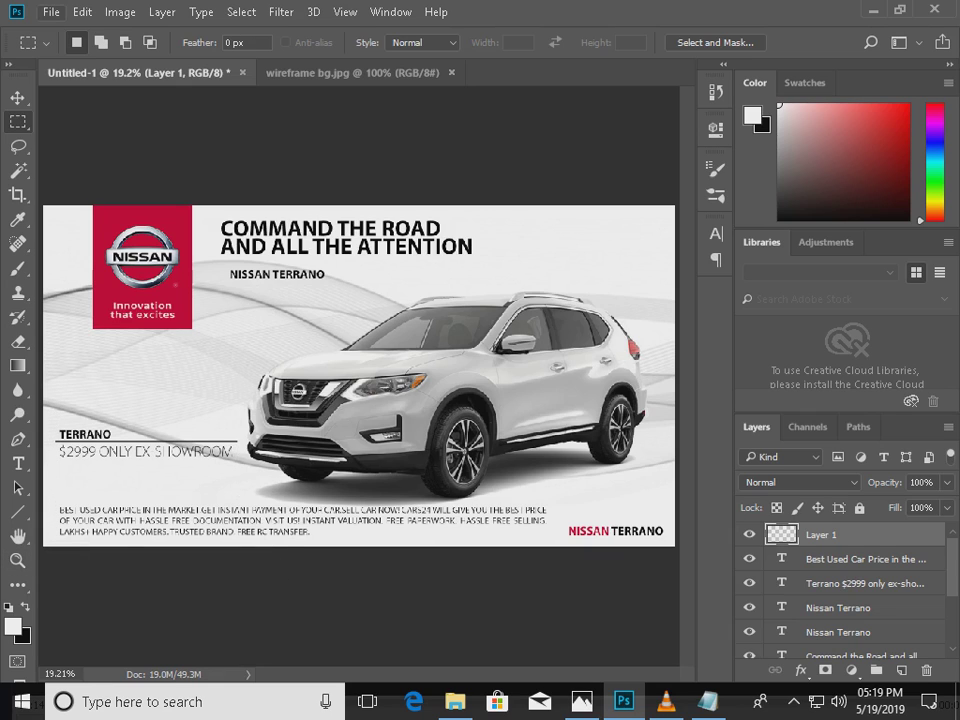
Save the document in Photoshop format as "car advertisement final" in the END_assets folder with Maximize Compatibility on.
left_click(51, 12)
left_click(68, 201)
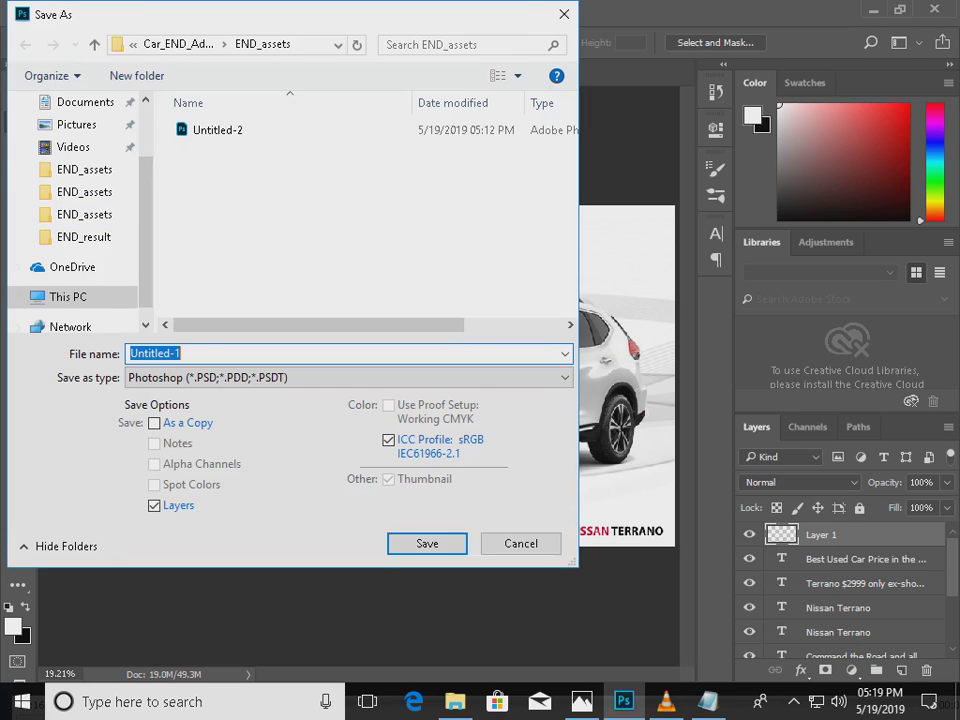
type("ca")
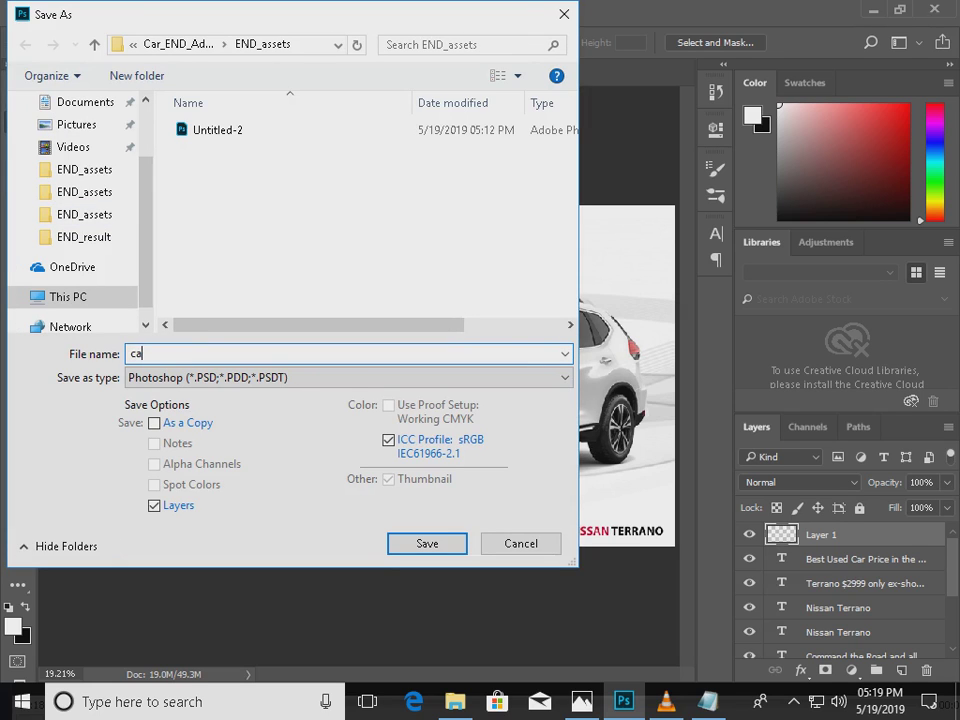
type("re adv")
key("BackSpace")
key("BackSpace")
key("BackSpace")
key("BackSpace")
key("BackSpace")
type("advertisement")
key("Tab")
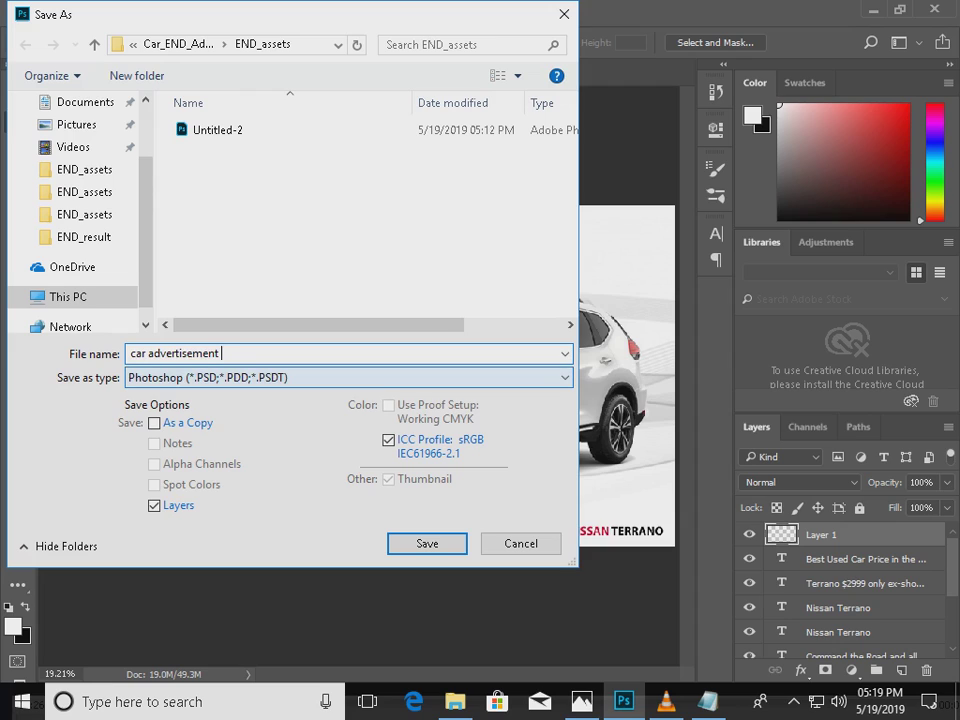
type("fina;")
key("BackSpace")
type("l")
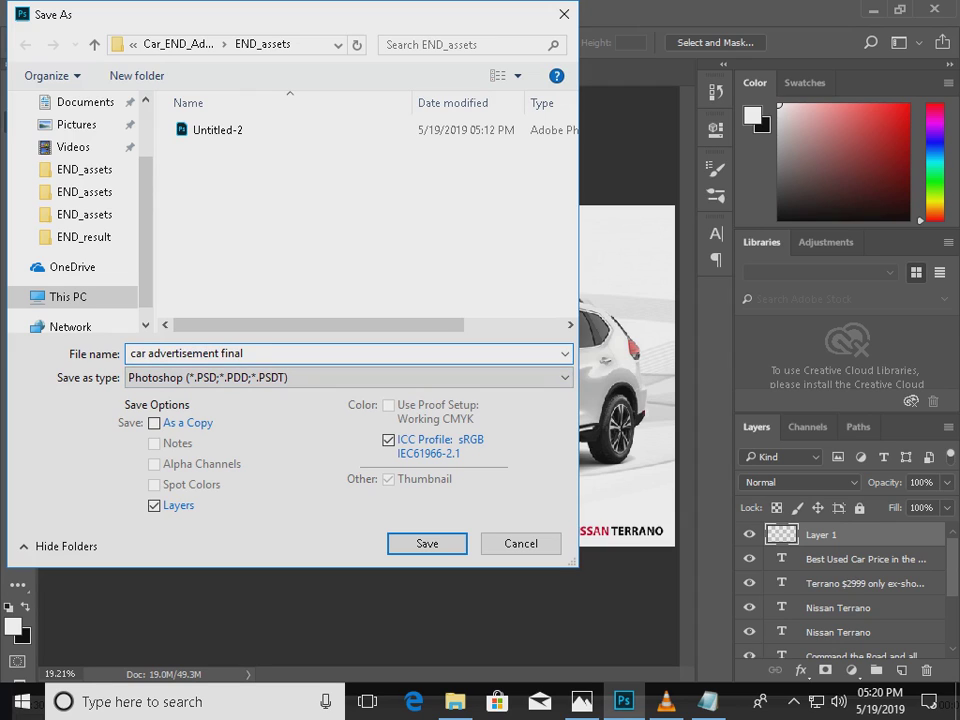
key("Return")
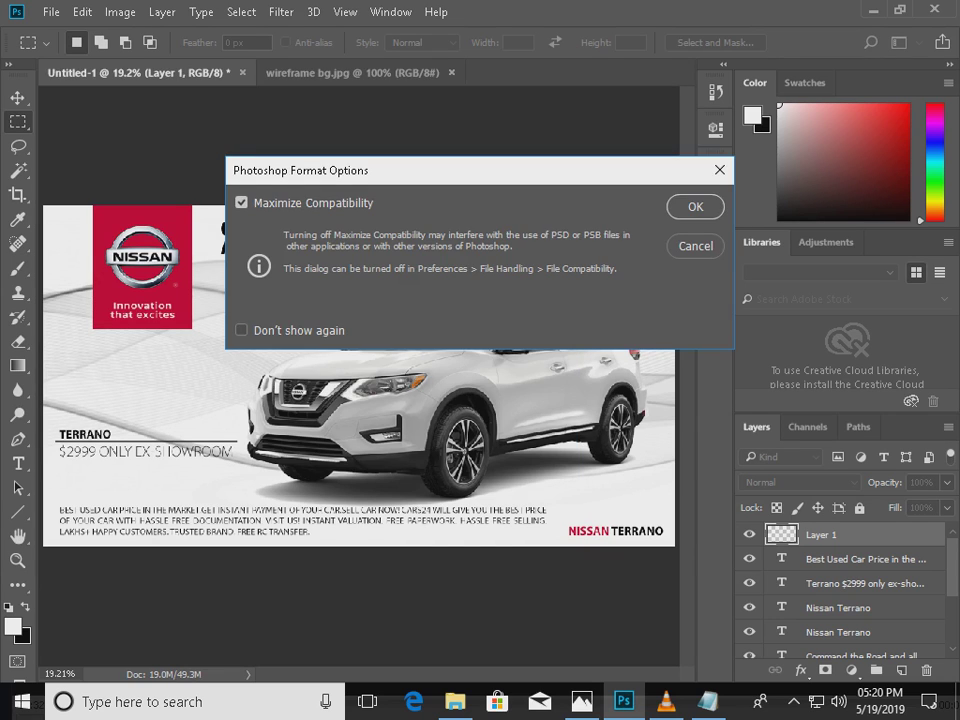
key("Return")
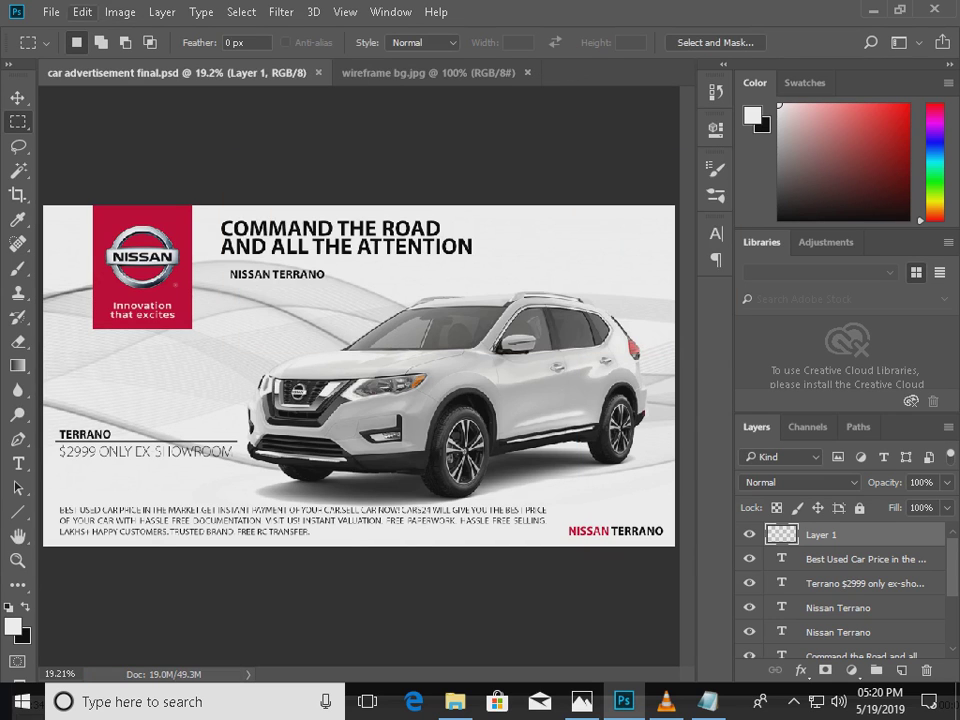
Save a JPEG version of "car advertisement final" at Maximum quality 12, Progressive with 3 scans.
left_click(51, 12)
left_click(80, 165)
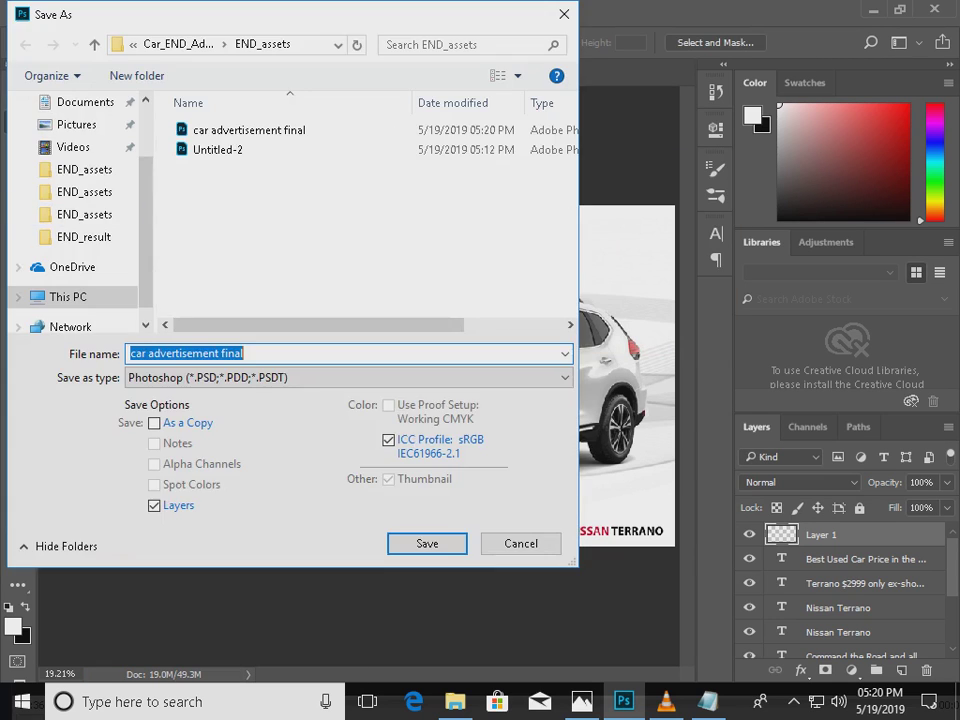
left_click(250, 378)
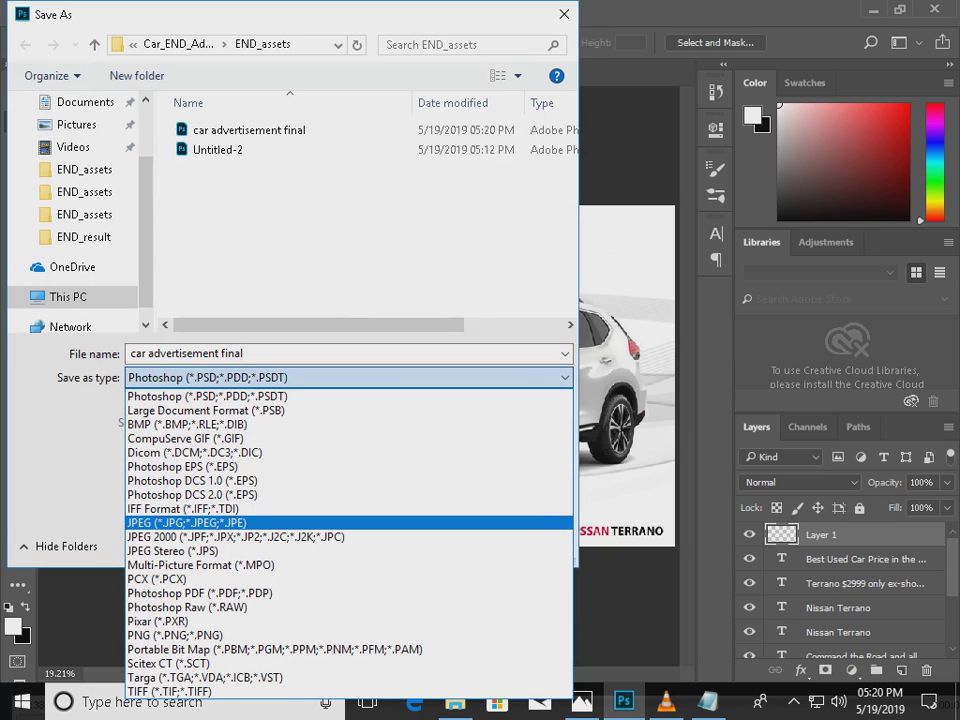
left_click(490, 523)
key("Return")
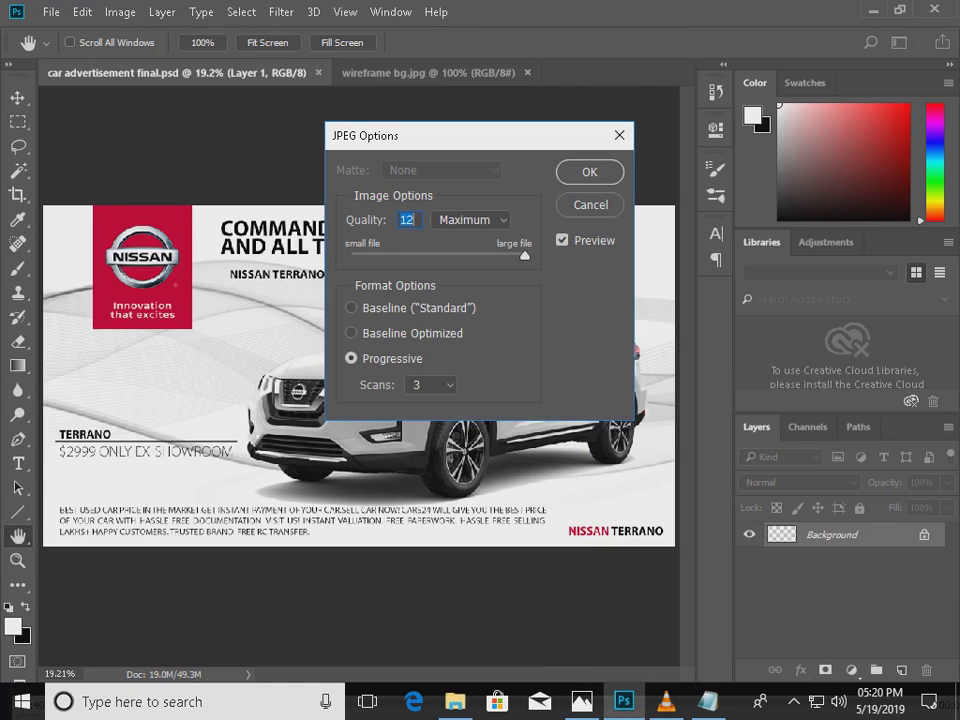
key("Return")
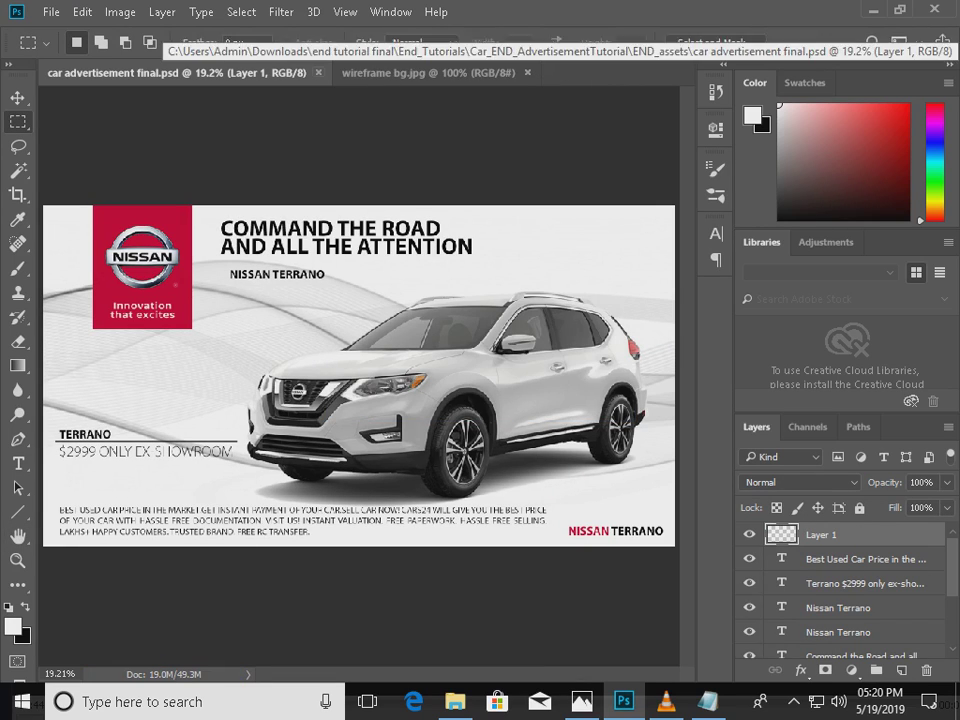
left_click(666, 701)
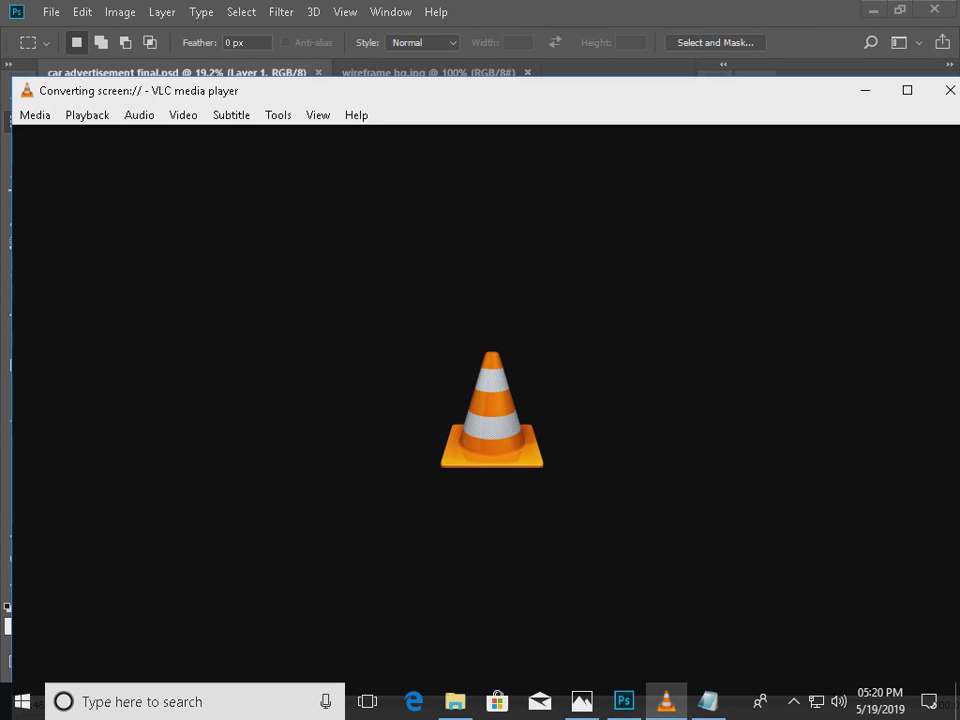